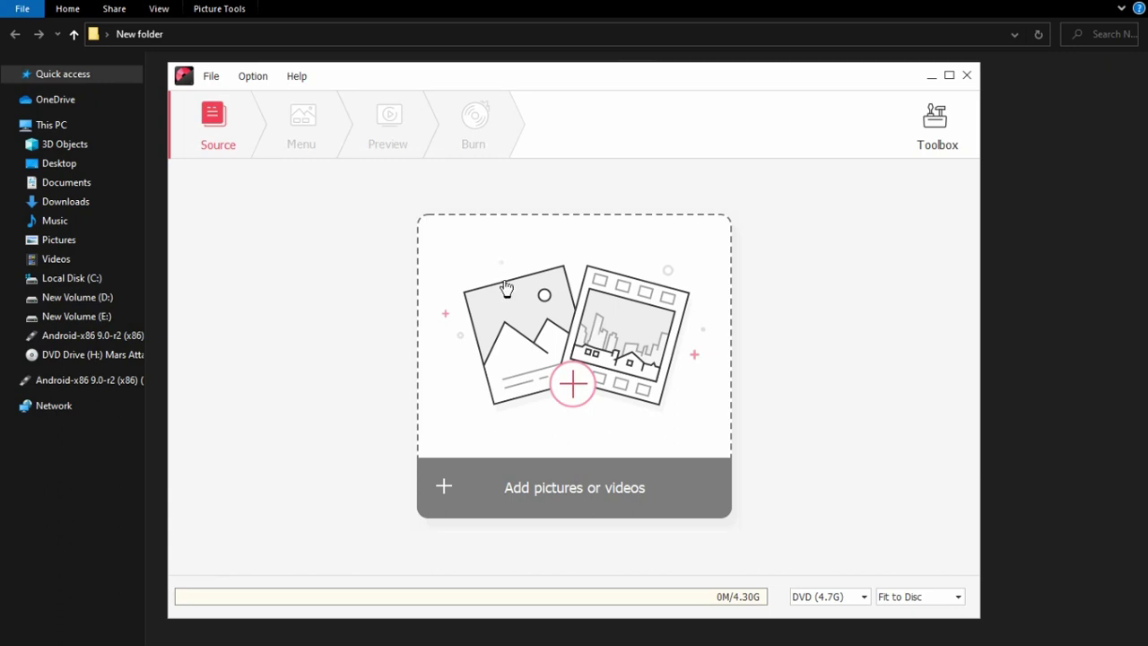
Step: Import all four music videos into the project
click(584, 372)
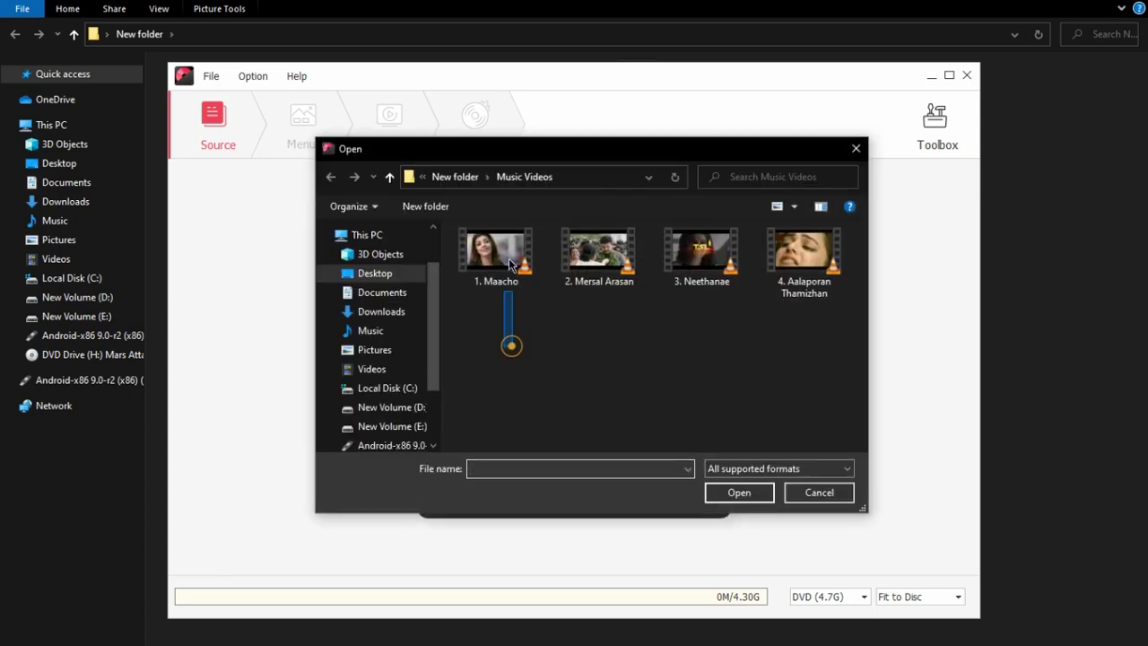
drag(508, 258, 825, 269)
click(739, 492)
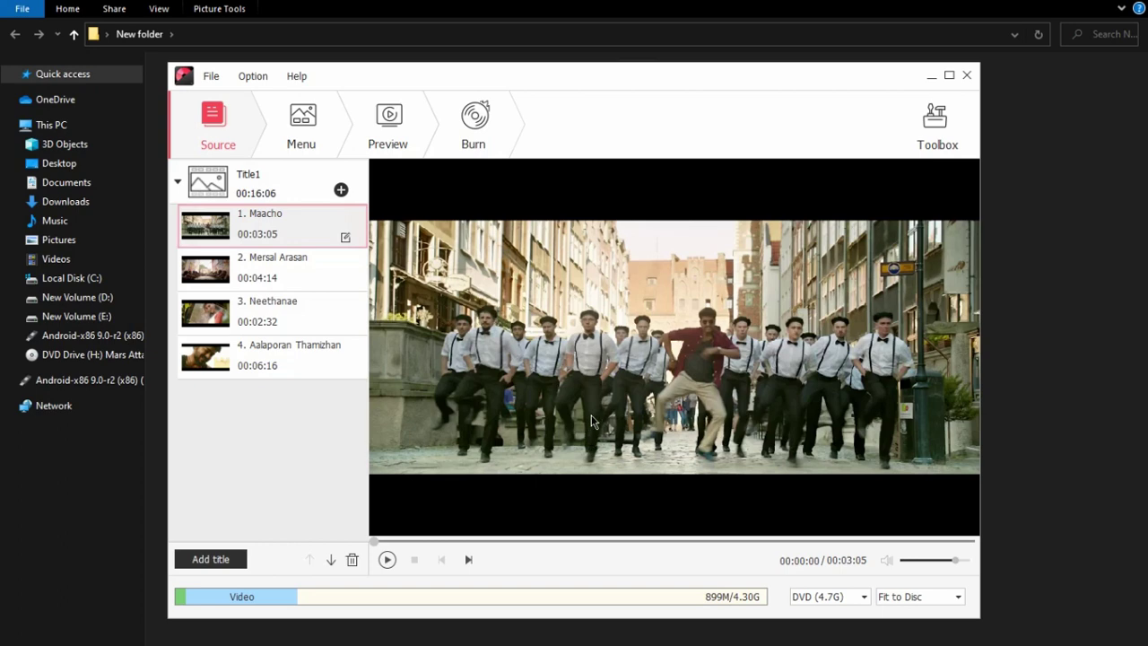
Step: Rename the first title to Mersal
double_click(260, 173)
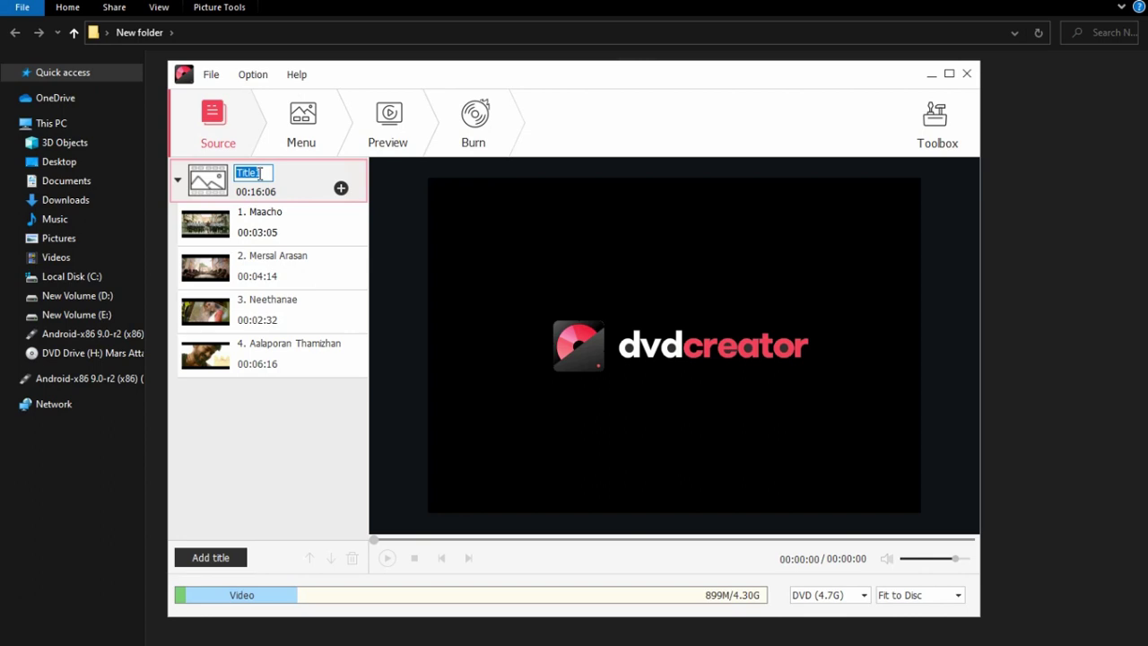
click(276, 402)
text(Mersal)
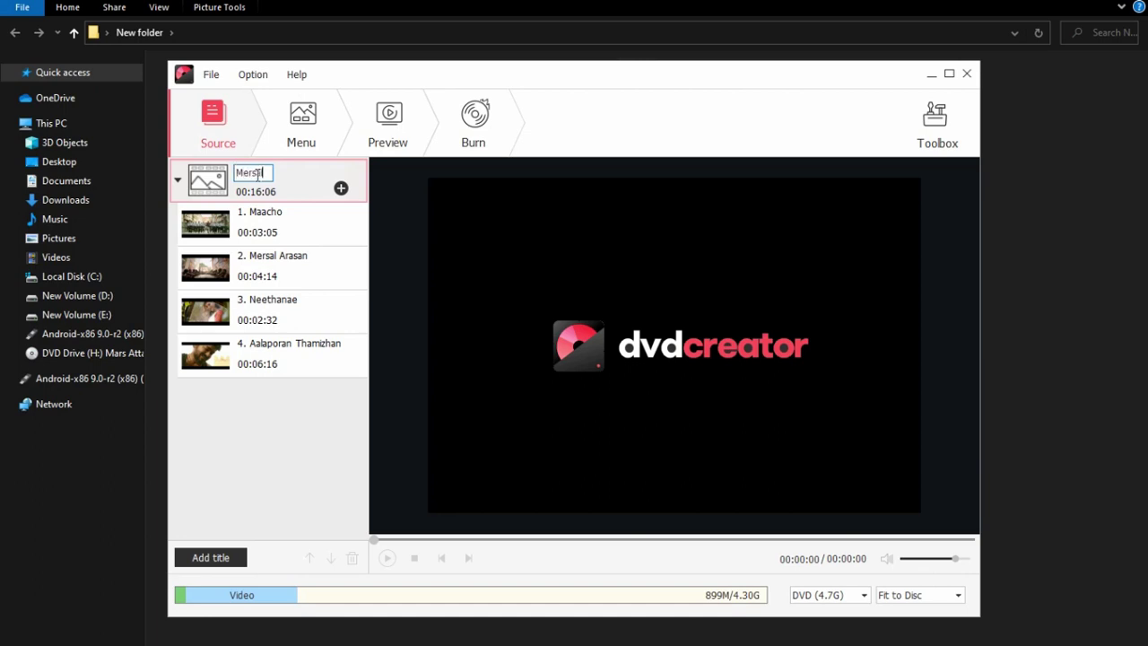
click(303, 427)
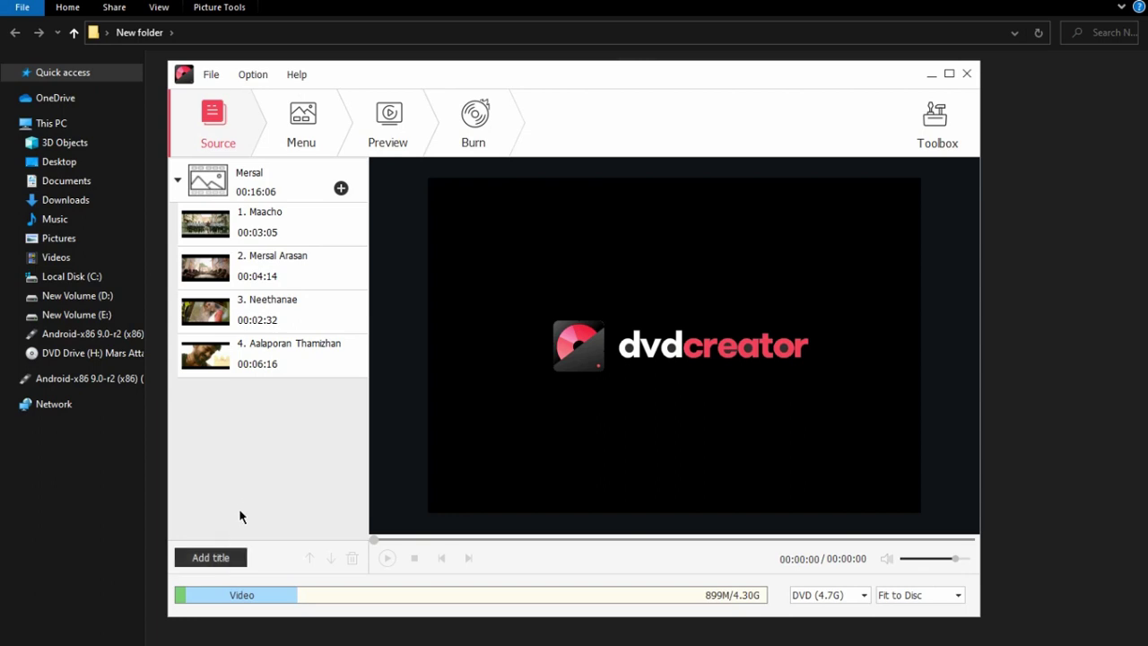
Step: Add an empty Title2, then delete it
click(233, 564)
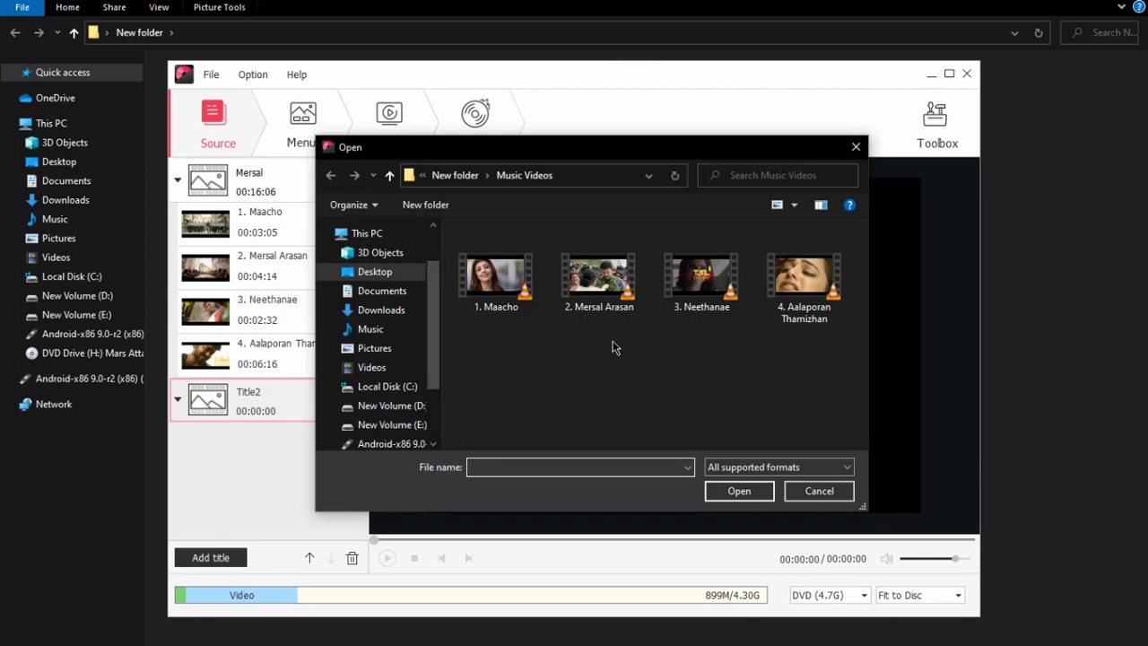
click(857, 149)
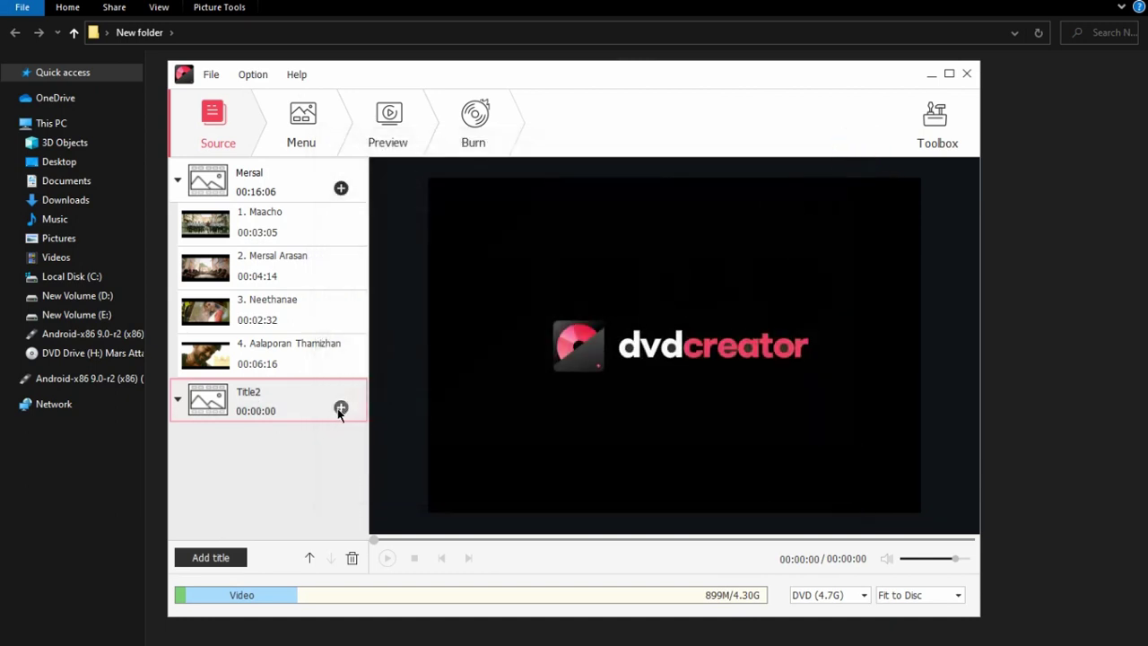
right_click(301, 401)
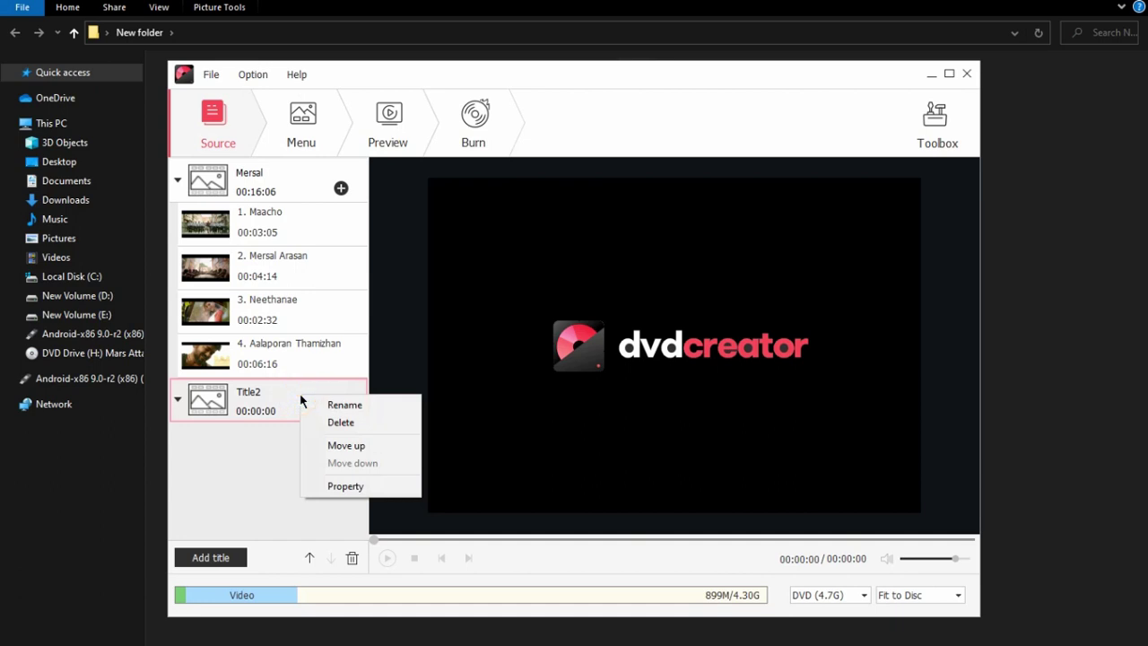
click(330, 423)
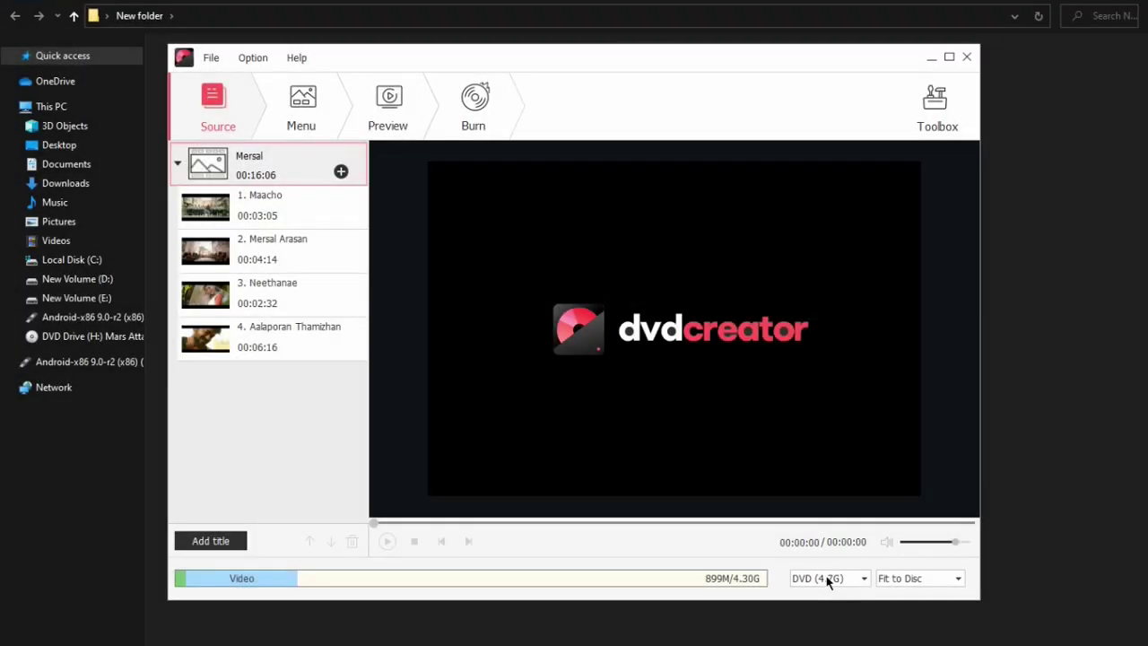
Step: Keep the disc size at DVD (4.7G)
click(828, 579)
click(828, 578)
click(828, 578)
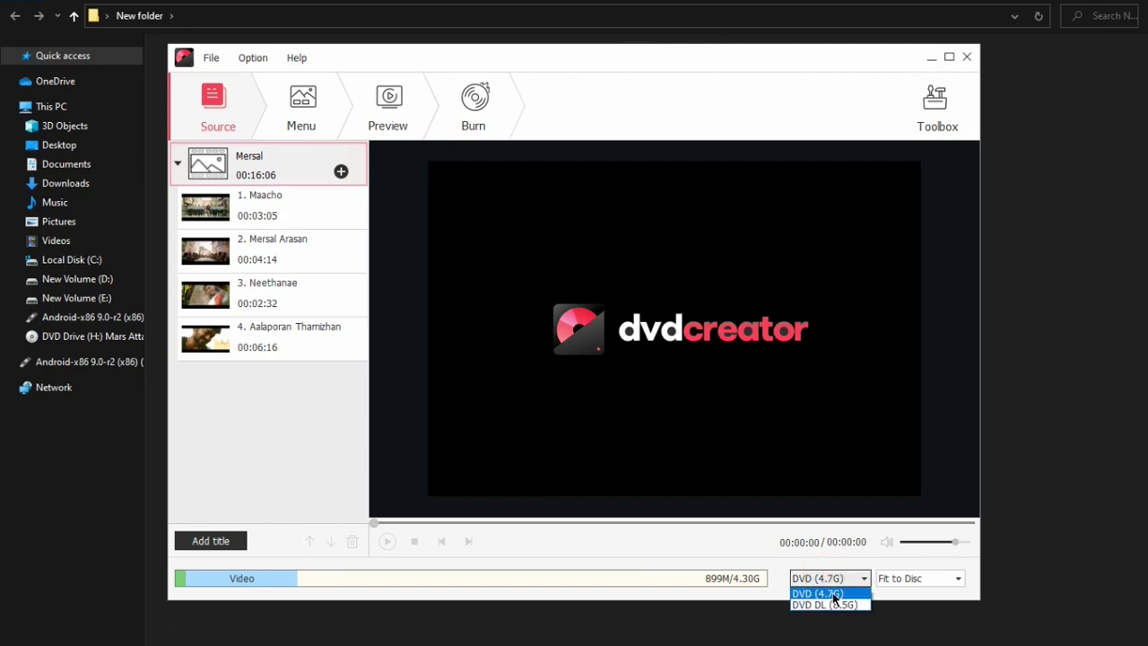
click(833, 595)
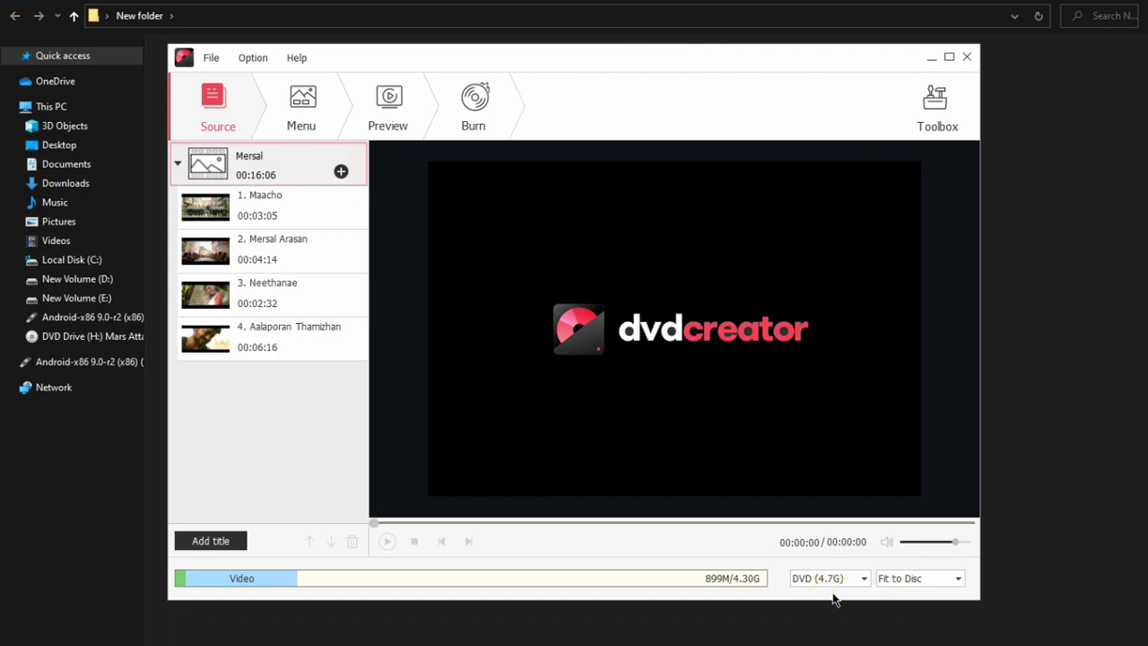
Step: Change the video quality from Fit to Disc to High Quality
click(917, 580)
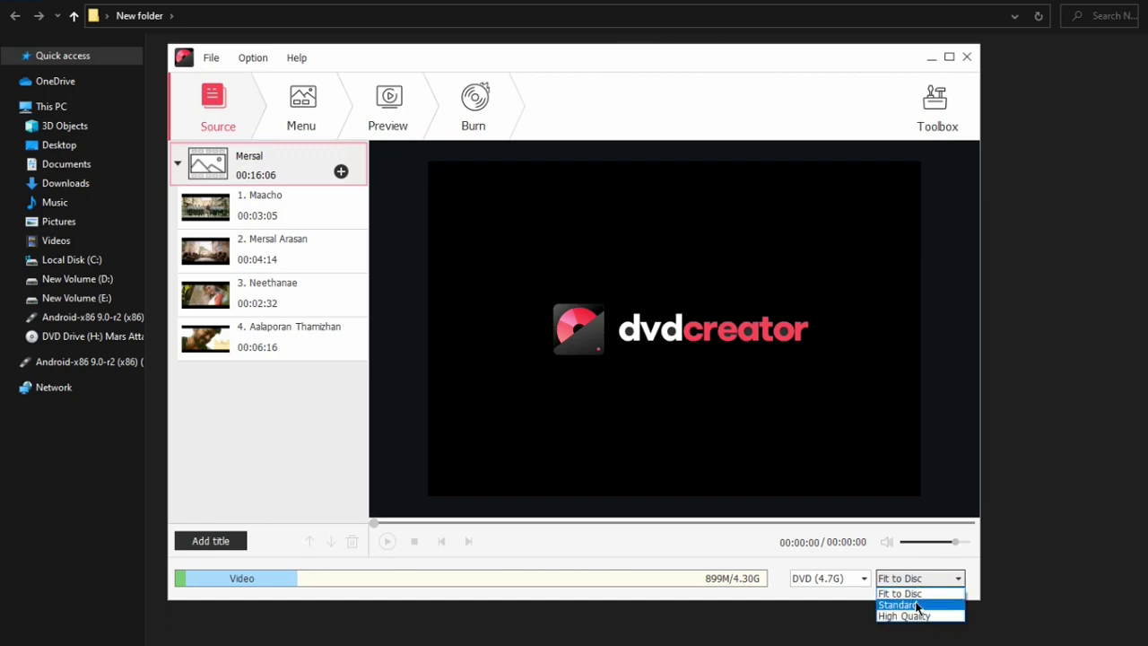
click(922, 605)
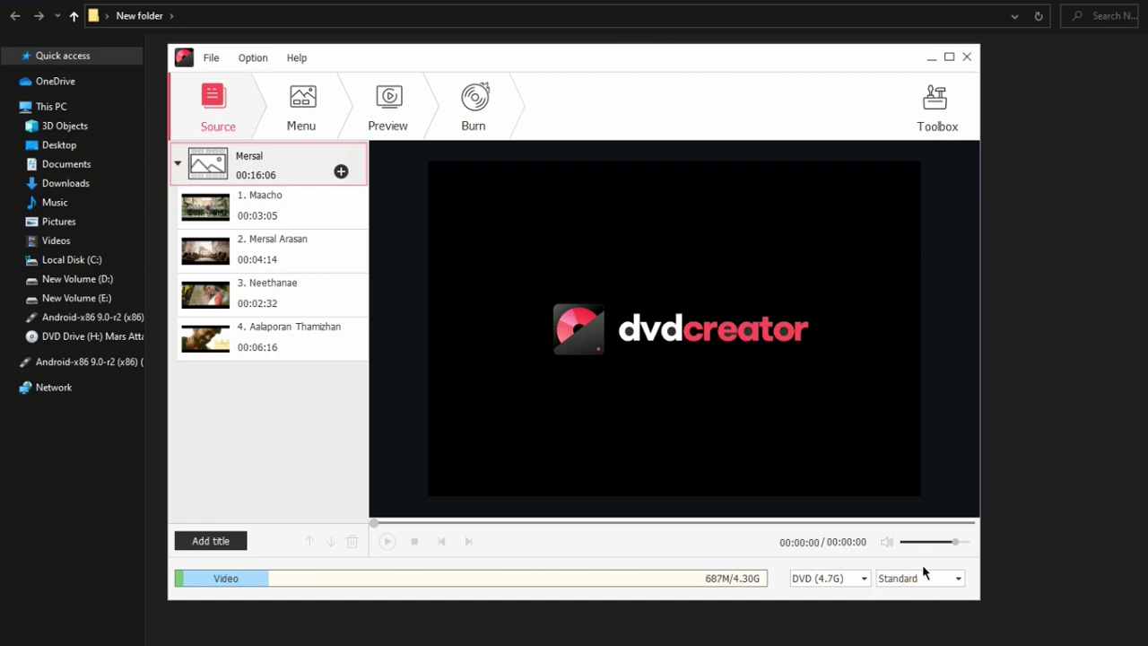
click(926, 579)
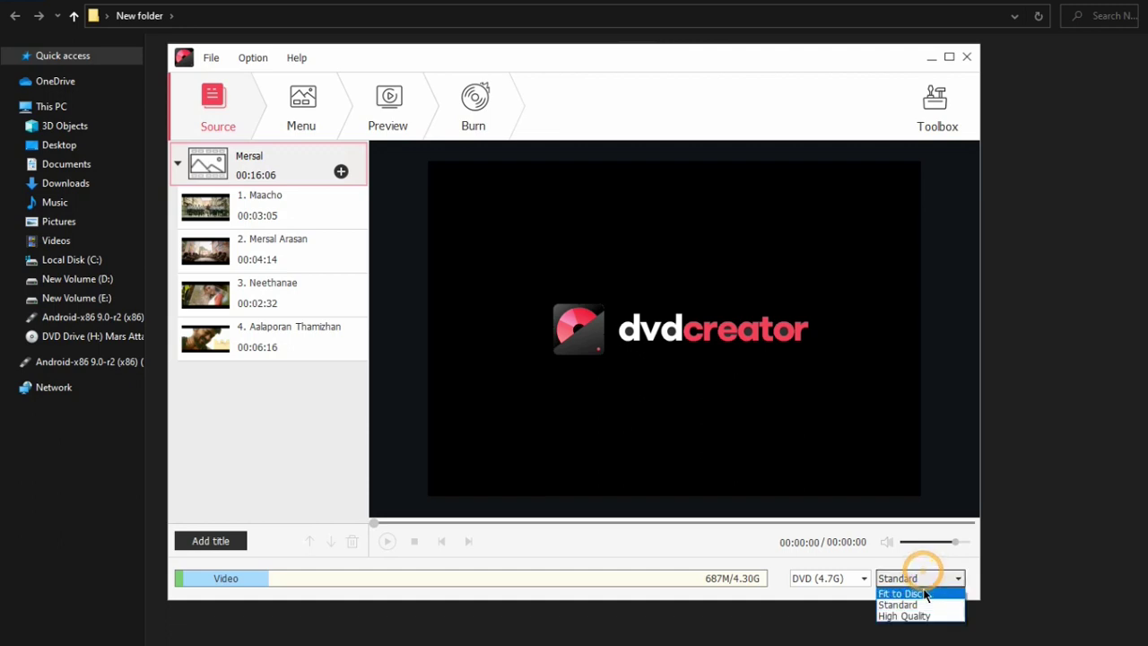
click(926, 591)
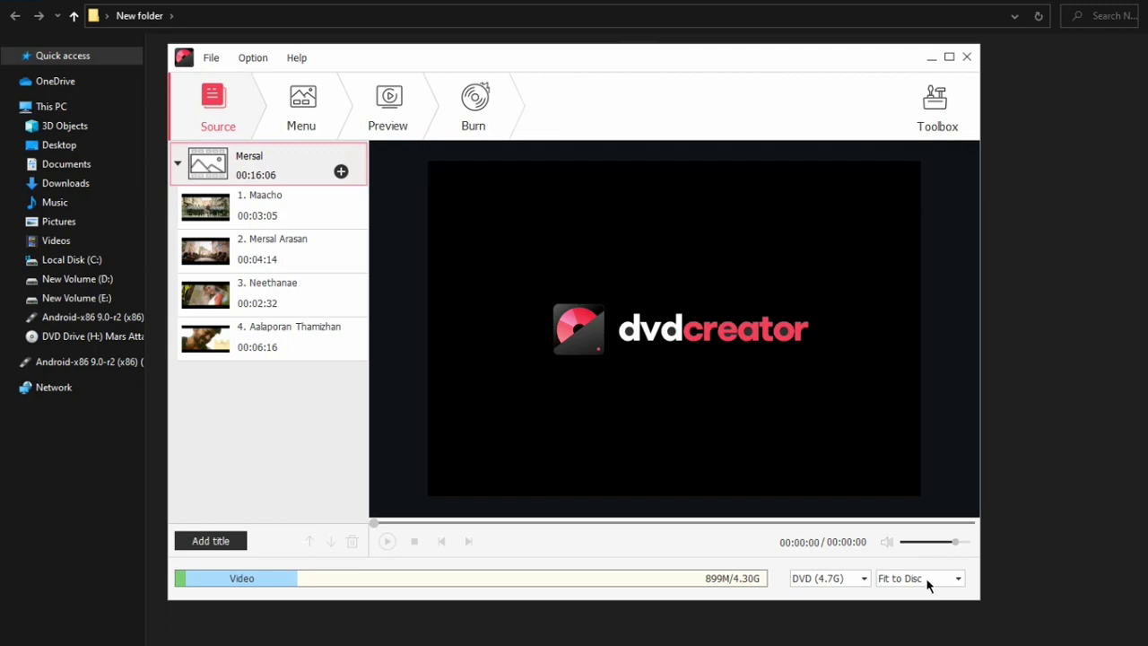
click(927, 581)
click(942, 618)
Step: Start designing the disc menu, keeping the 16:9 aspect ratio
click(302, 102)
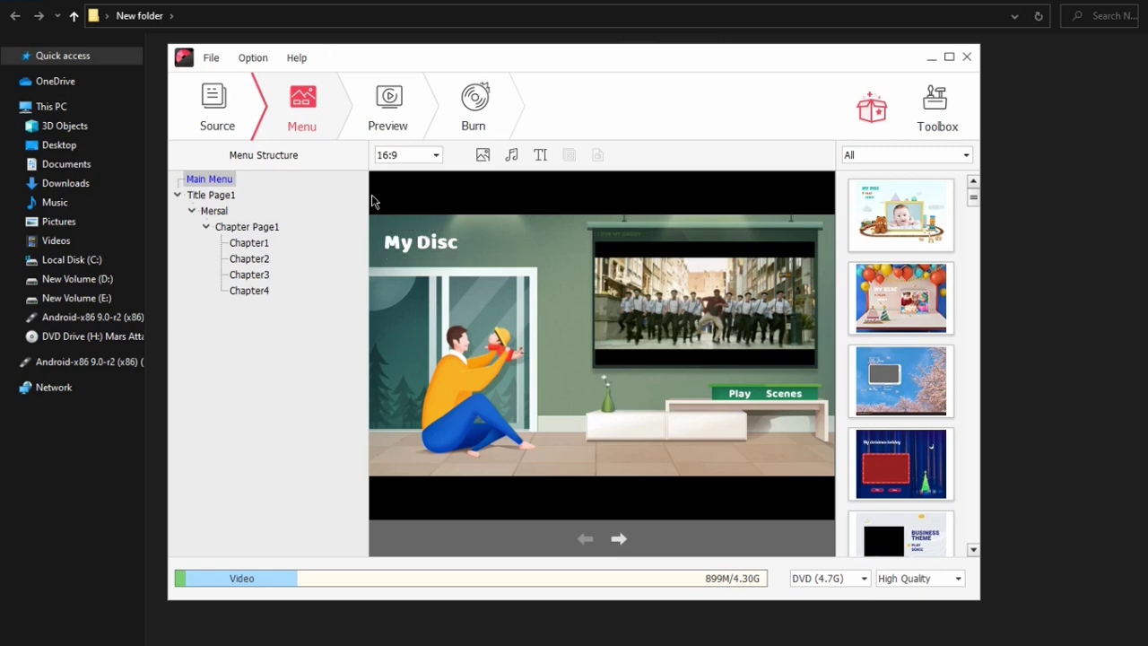
click(409, 156)
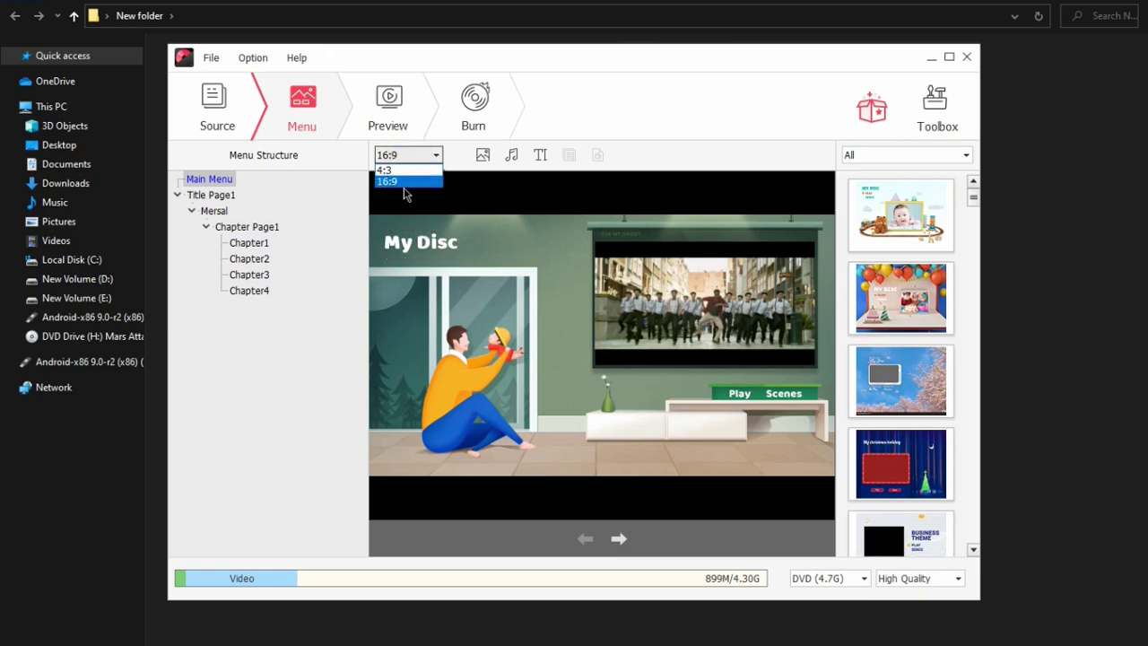
click(400, 183)
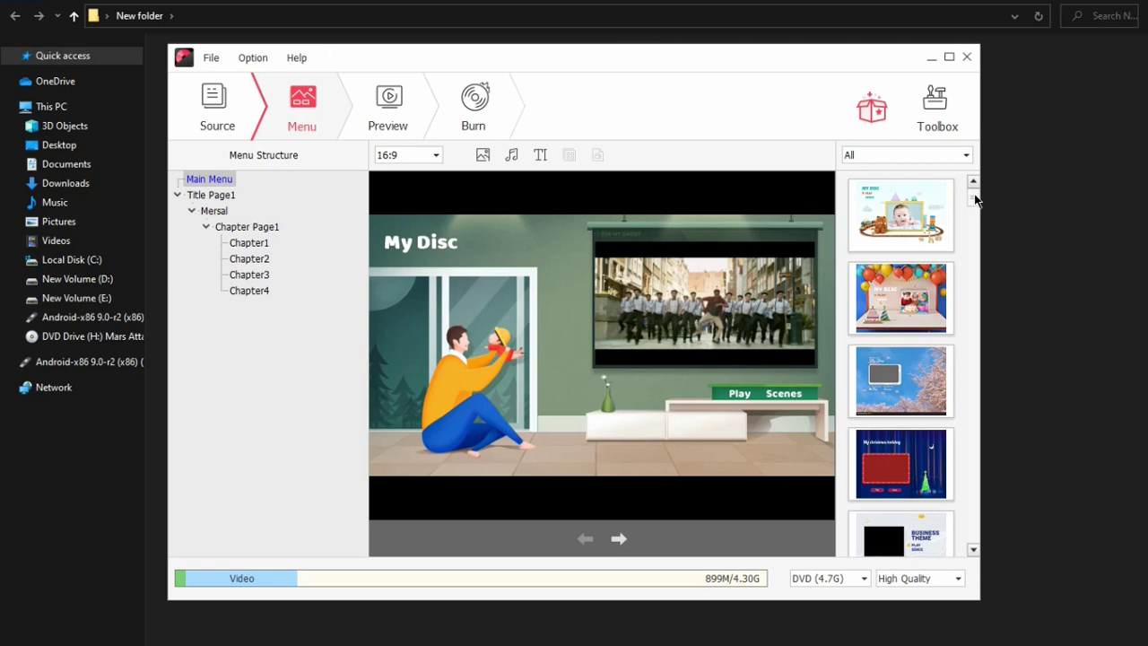
scroll(973, 196, down, 3)
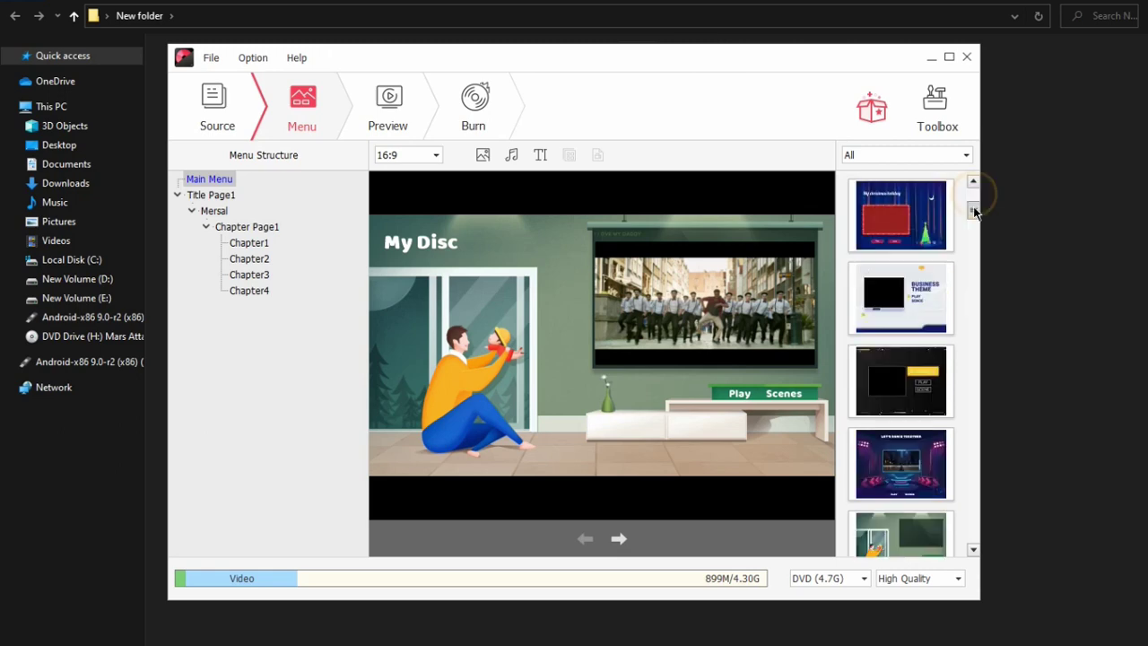
Step: Apply the green room My Disc menu template and select the Mersal video box
click(910, 156)
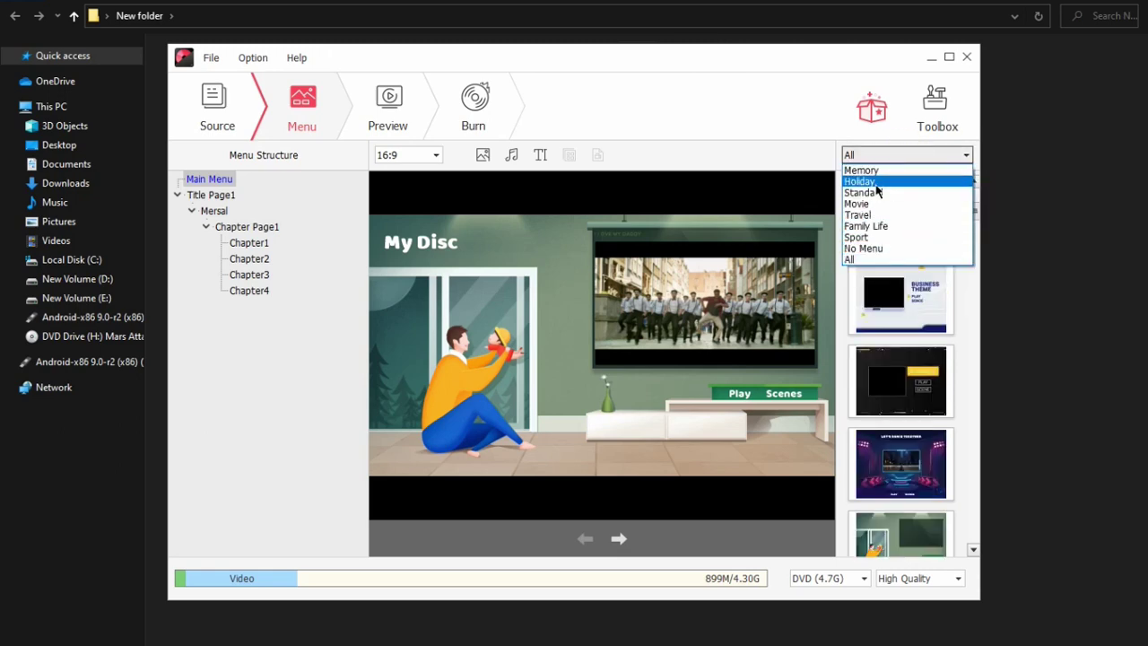
click(871, 260)
click(897, 160)
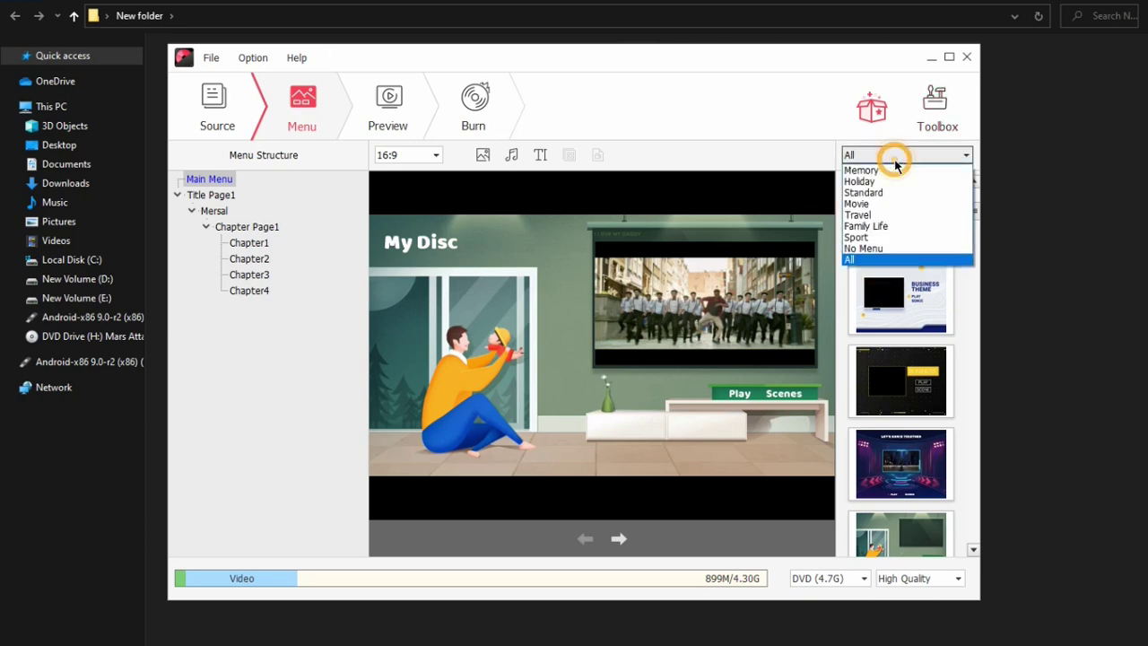
click(868, 247)
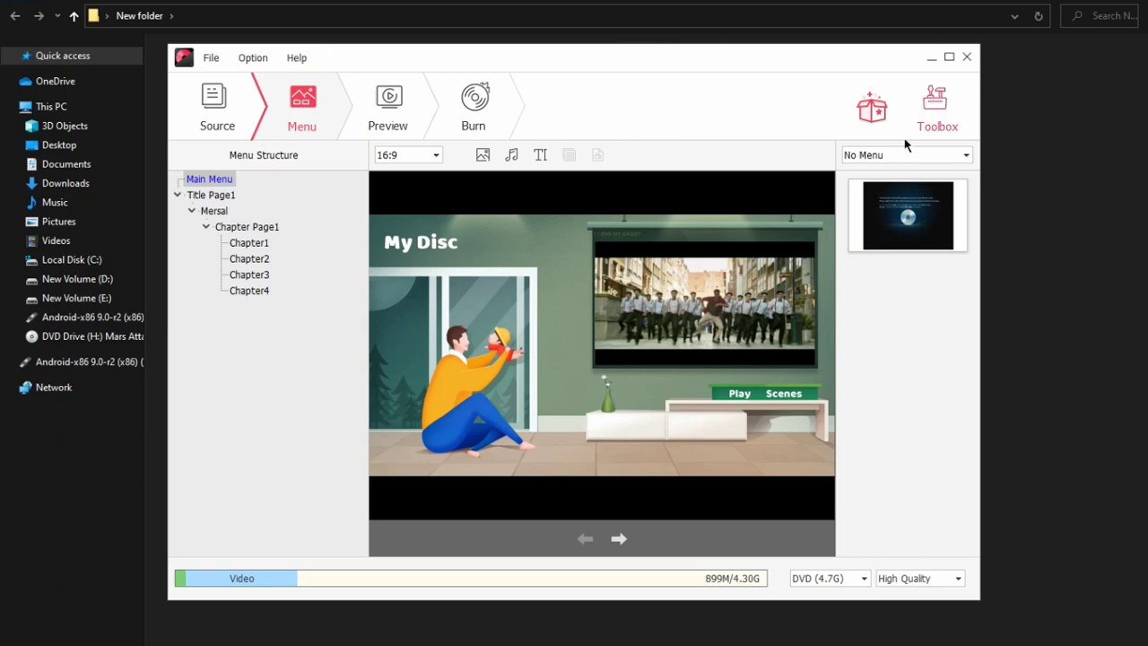
click(903, 155)
click(869, 228)
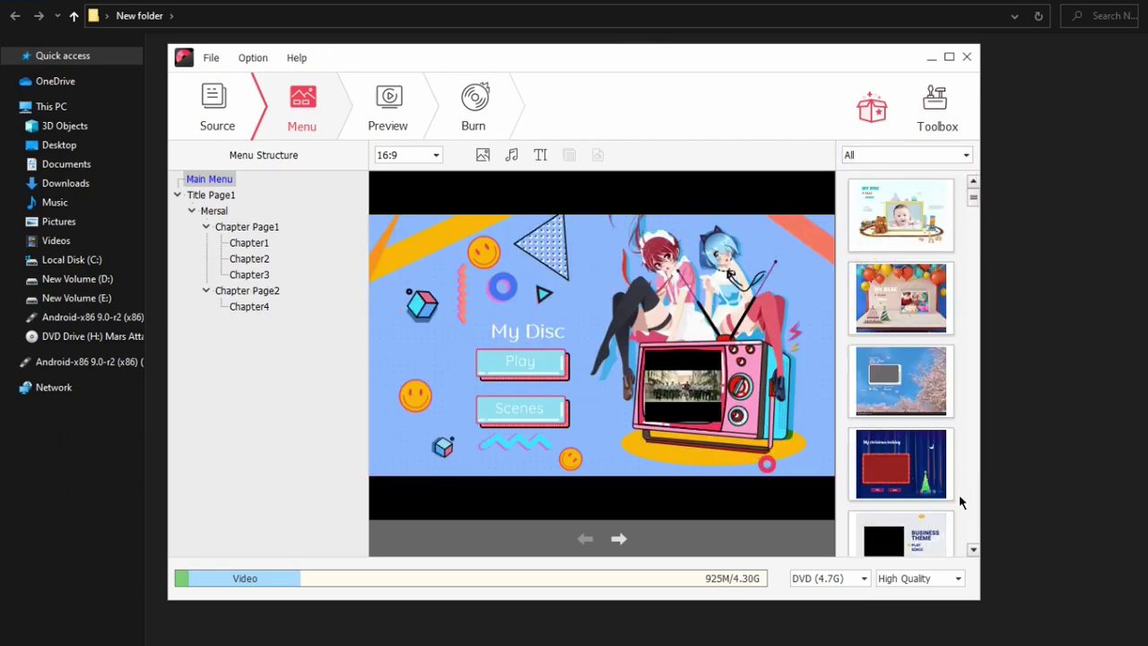
click(974, 550)
click(974, 550)
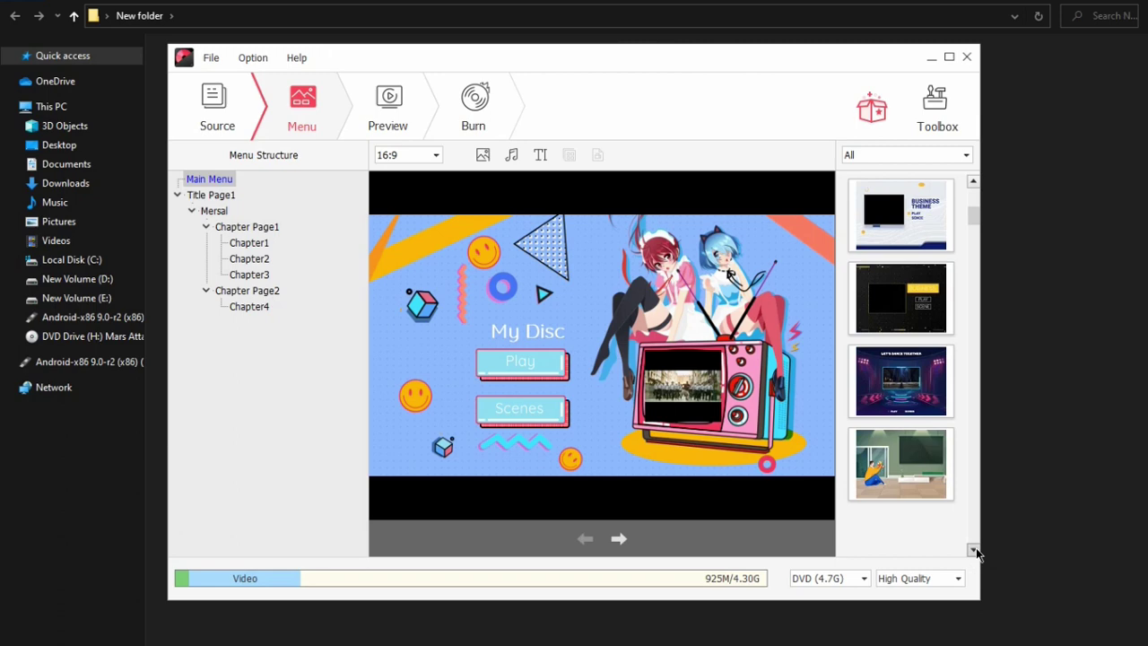
click(901, 464)
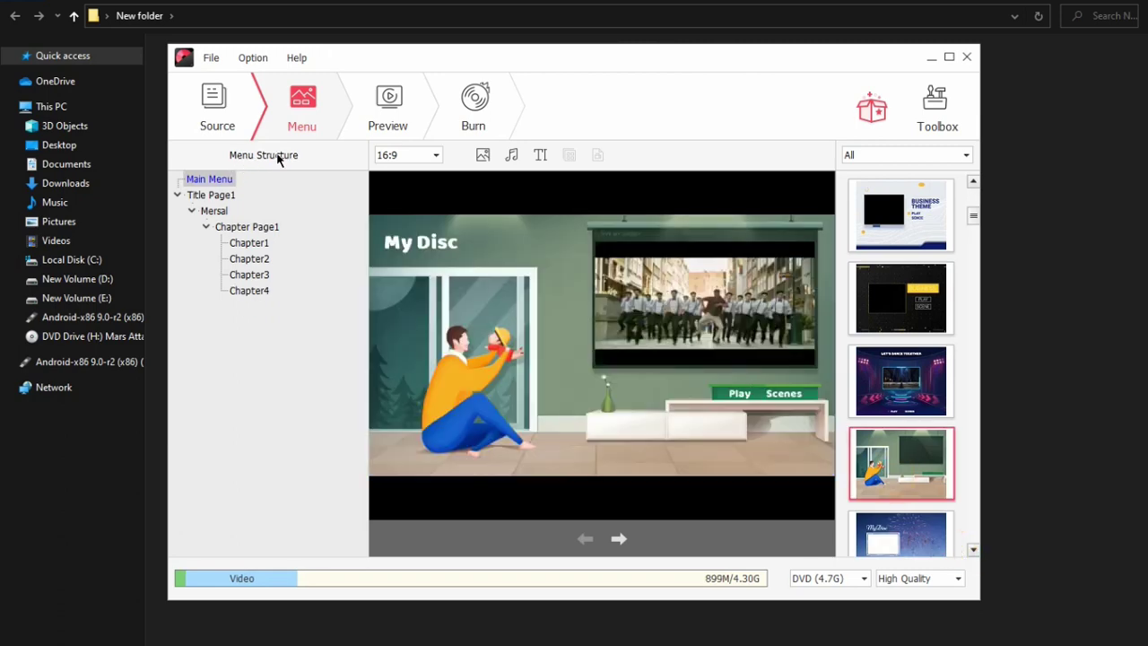
click(216, 209)
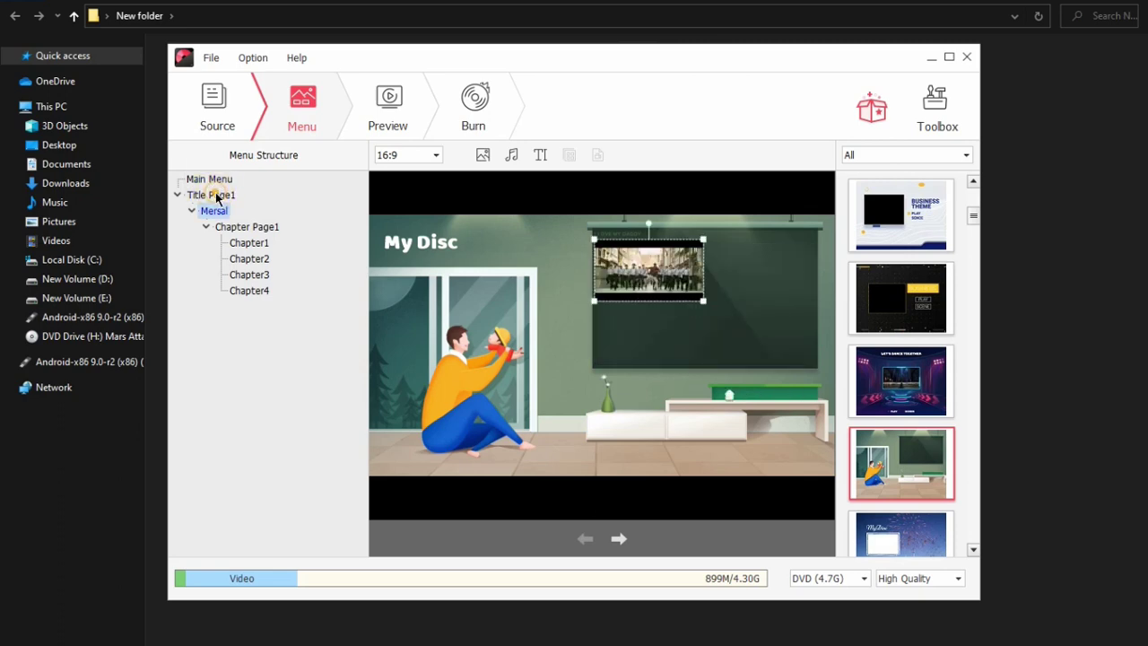
Step: Leave the chapter page and open the disc's Main Menu page for editing
click(251, 131)
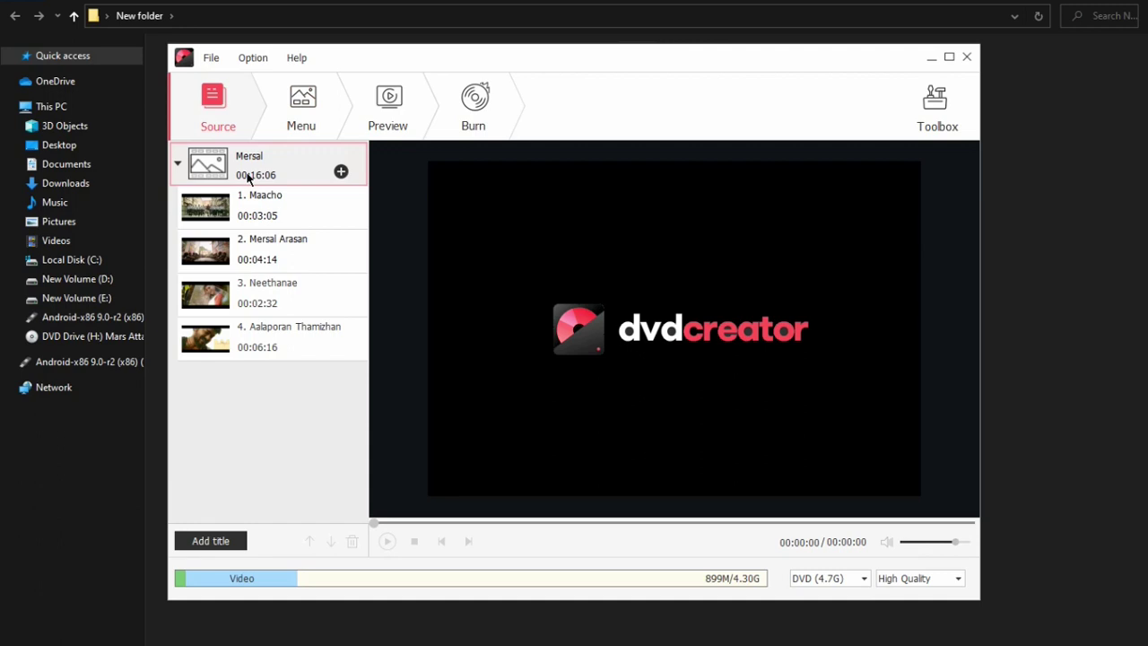
click(294, 124)
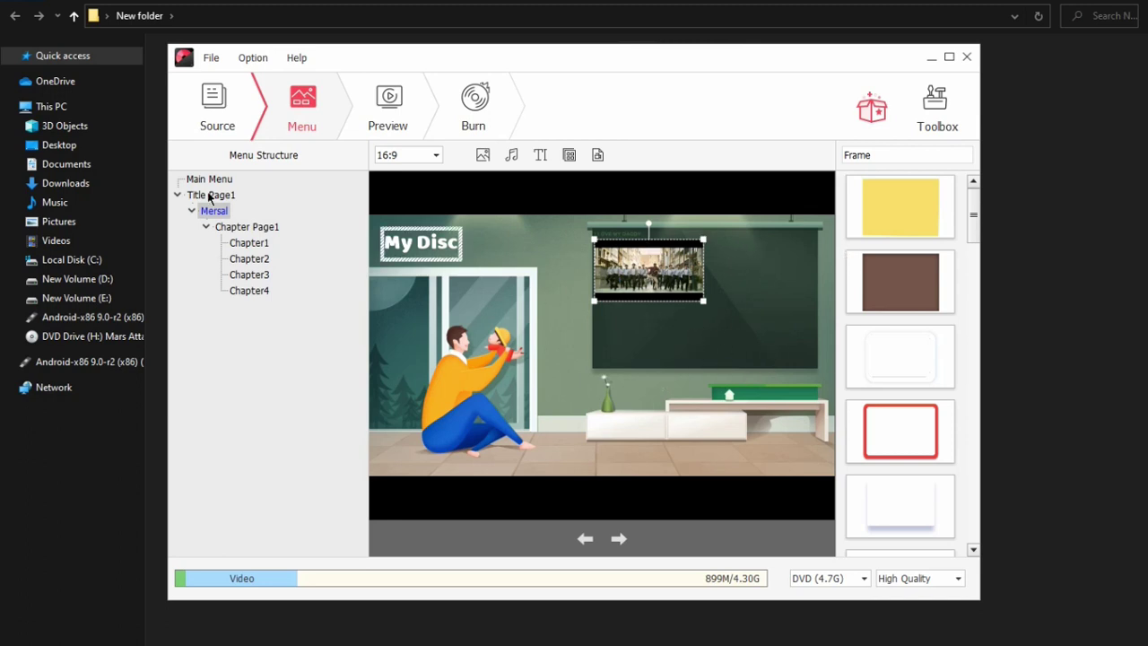
click(248, 227)
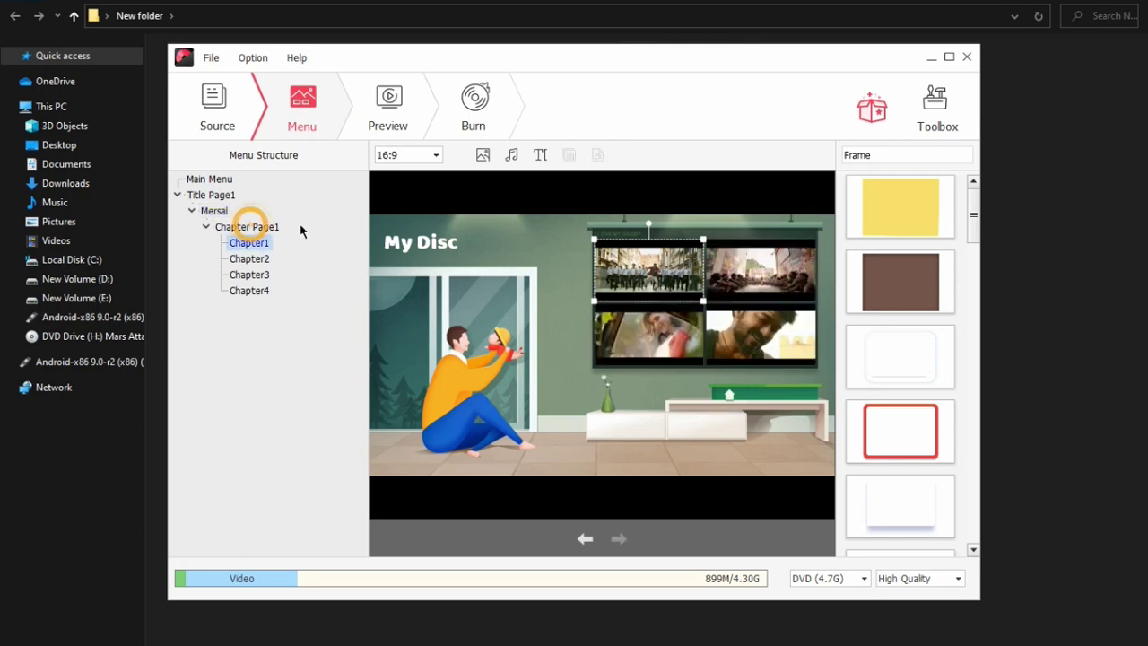
click(217, 179)
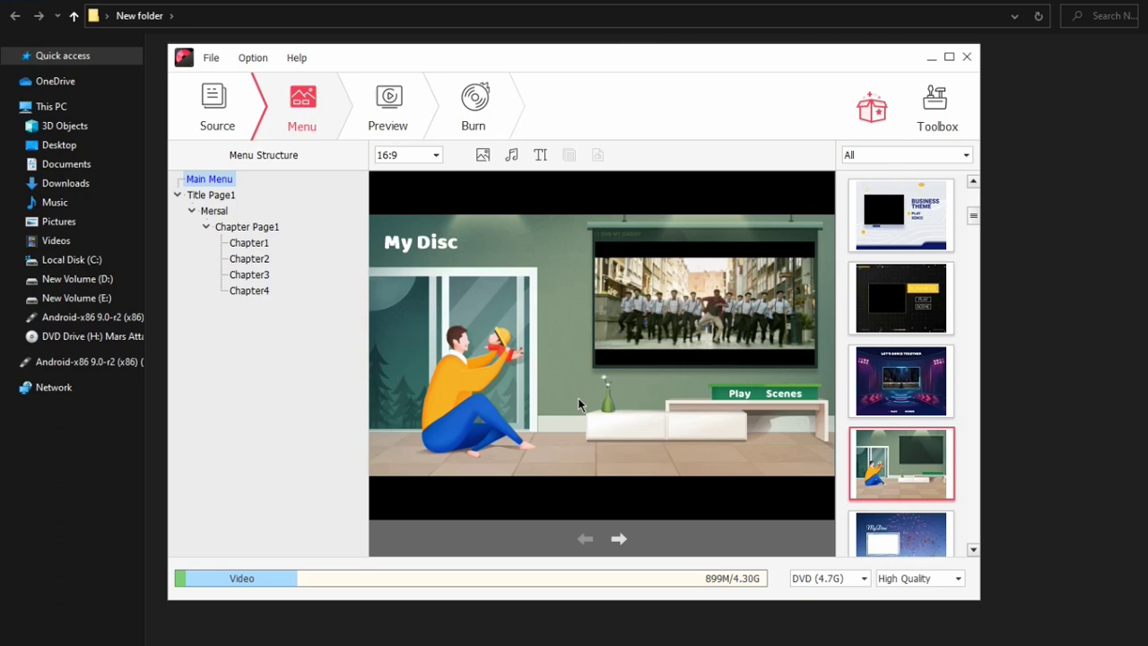
Step: Replace the main menu background with the Cover picture from the Desktop's New folder
right_click(521, 297)
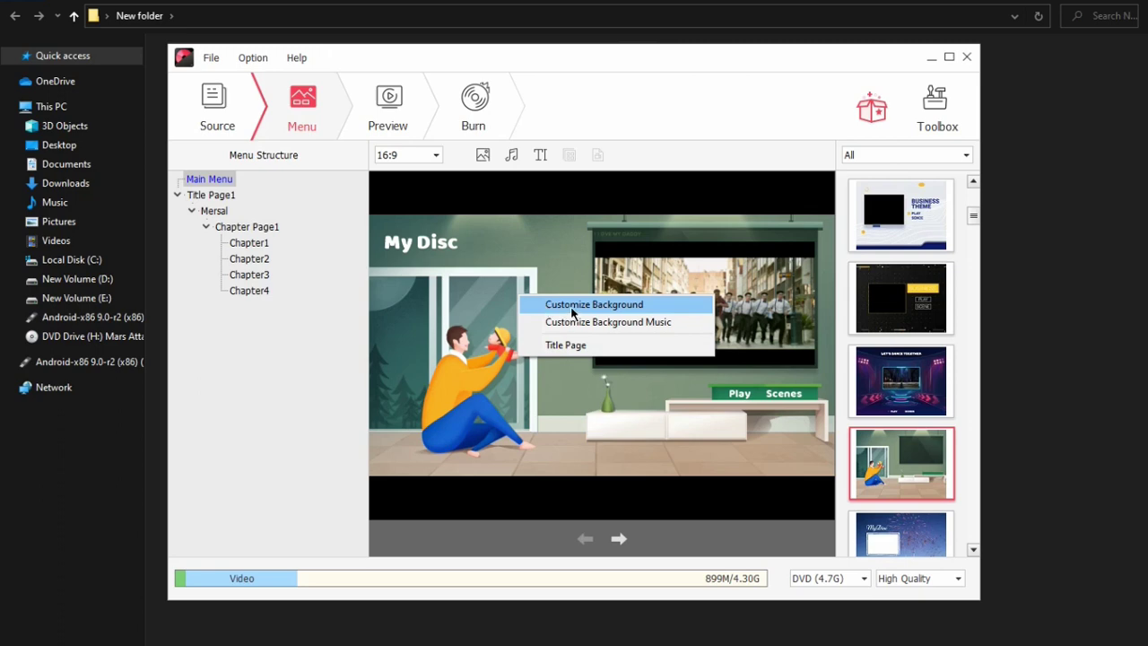
click(483, 156)
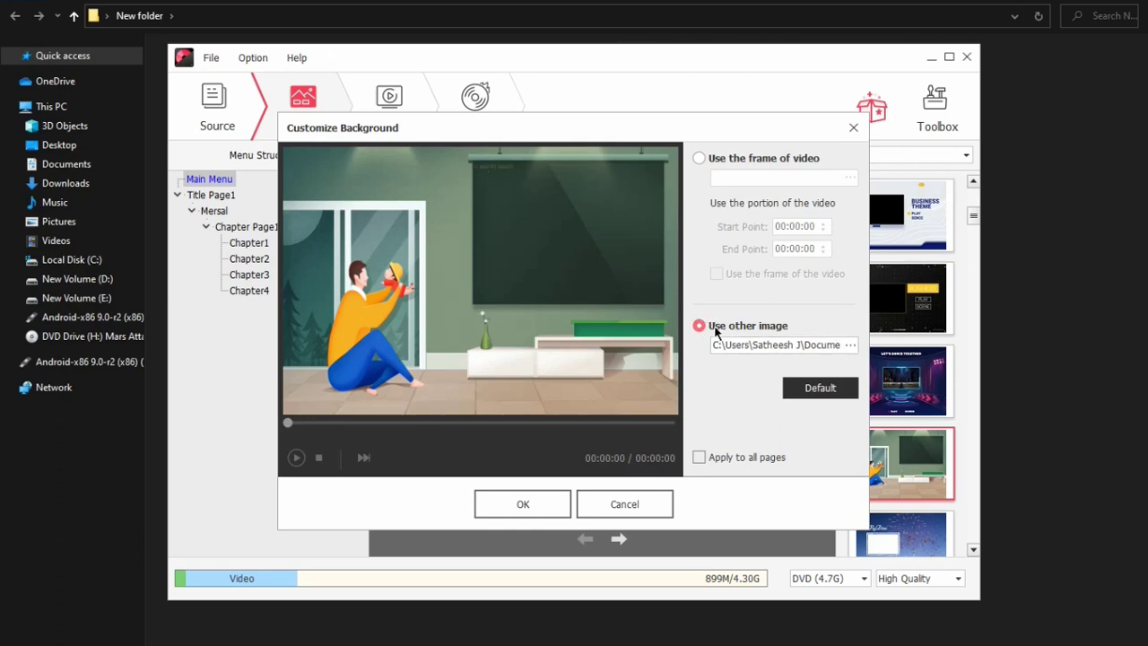
click(717, 160)
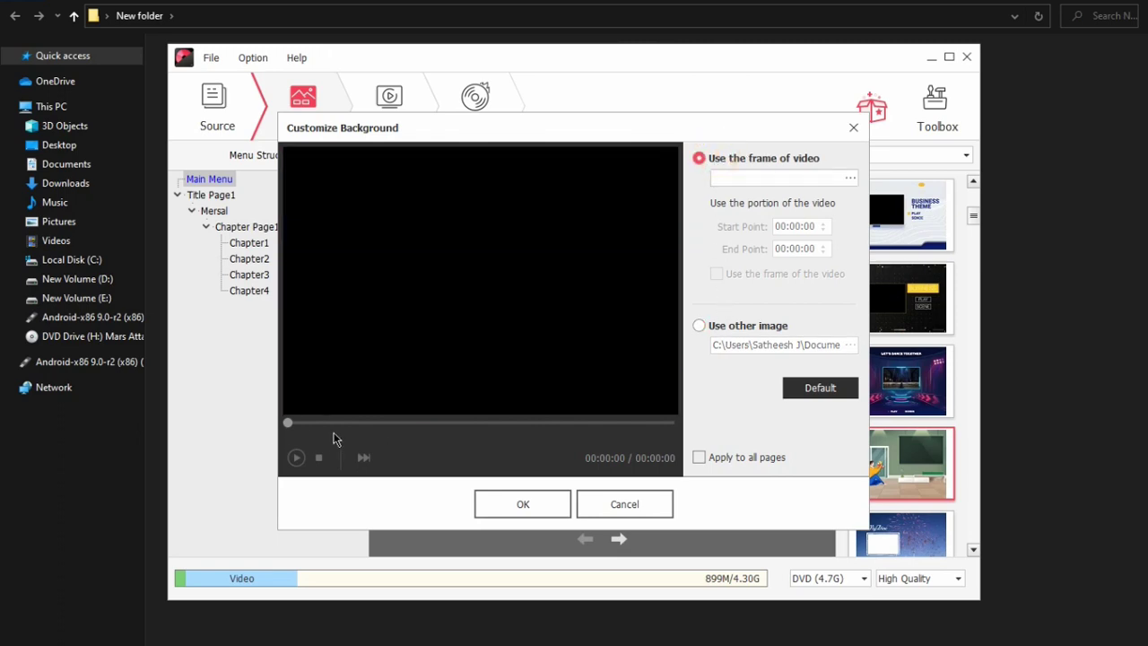
click(699, 327)
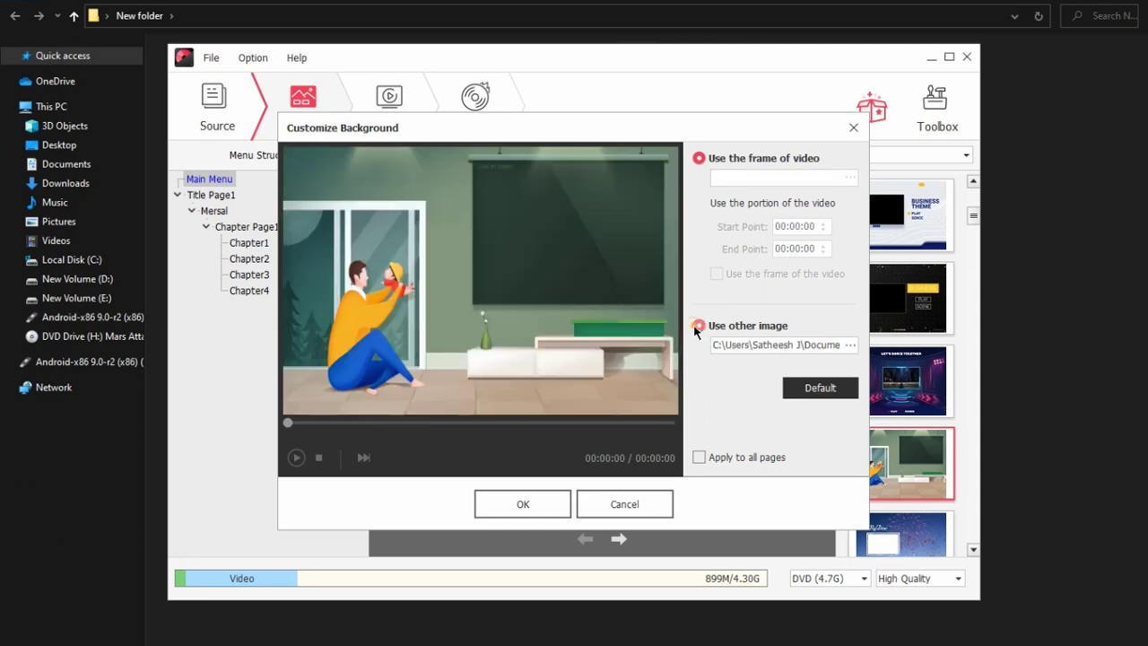
click(849, 346)
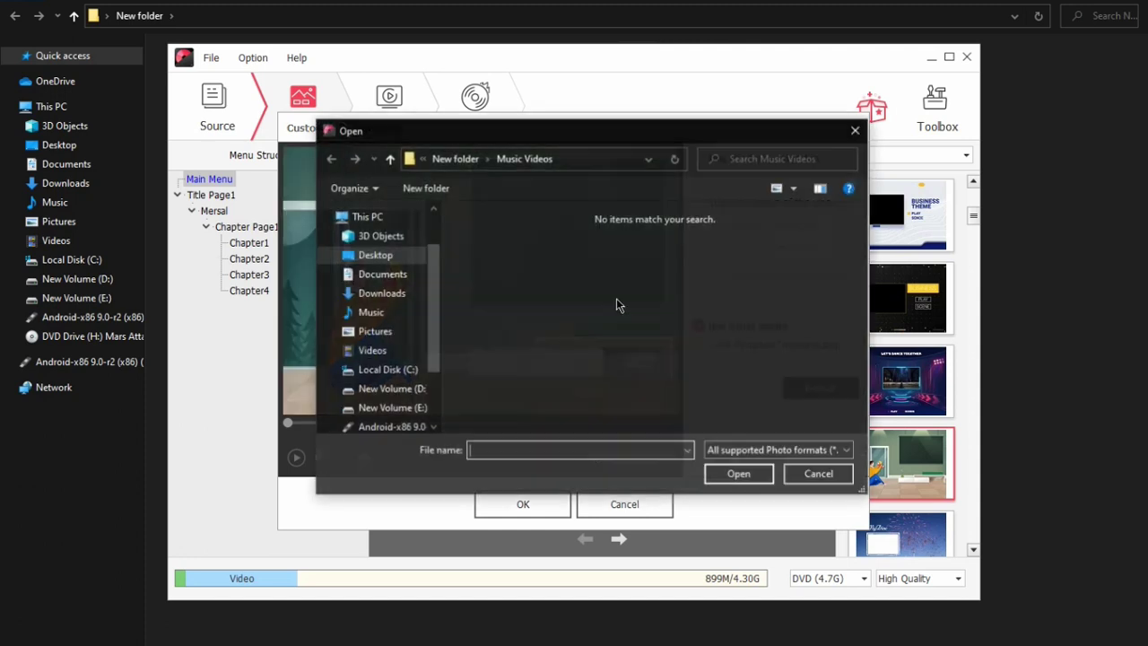
click(453, 159)
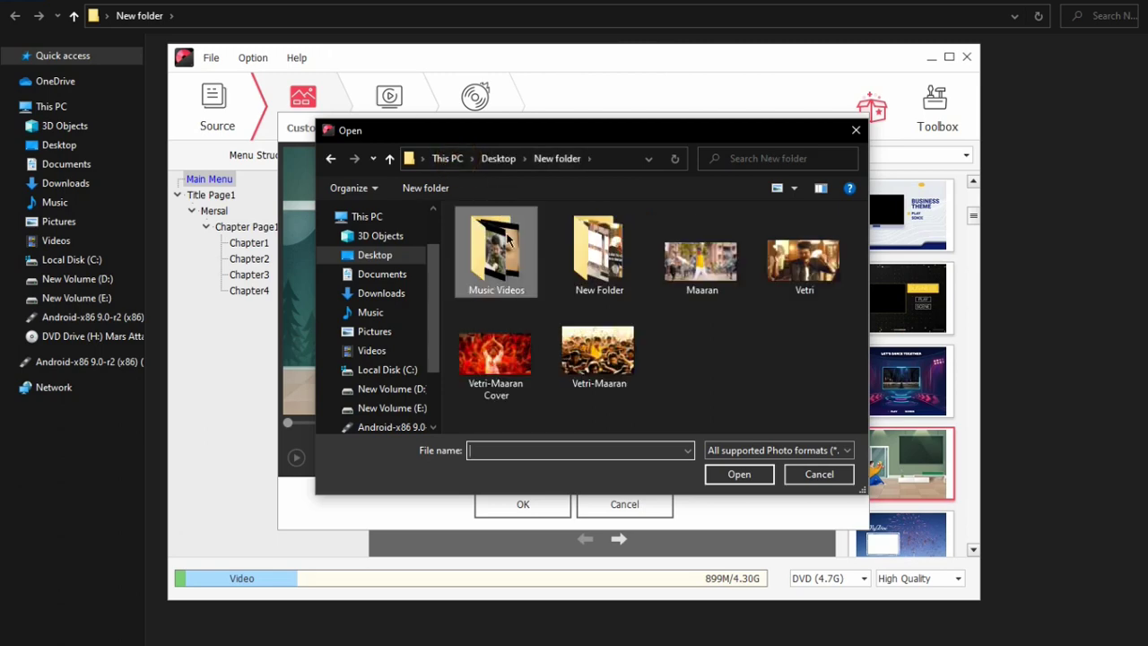
double_click(597, 255)
double_click(521, 266)
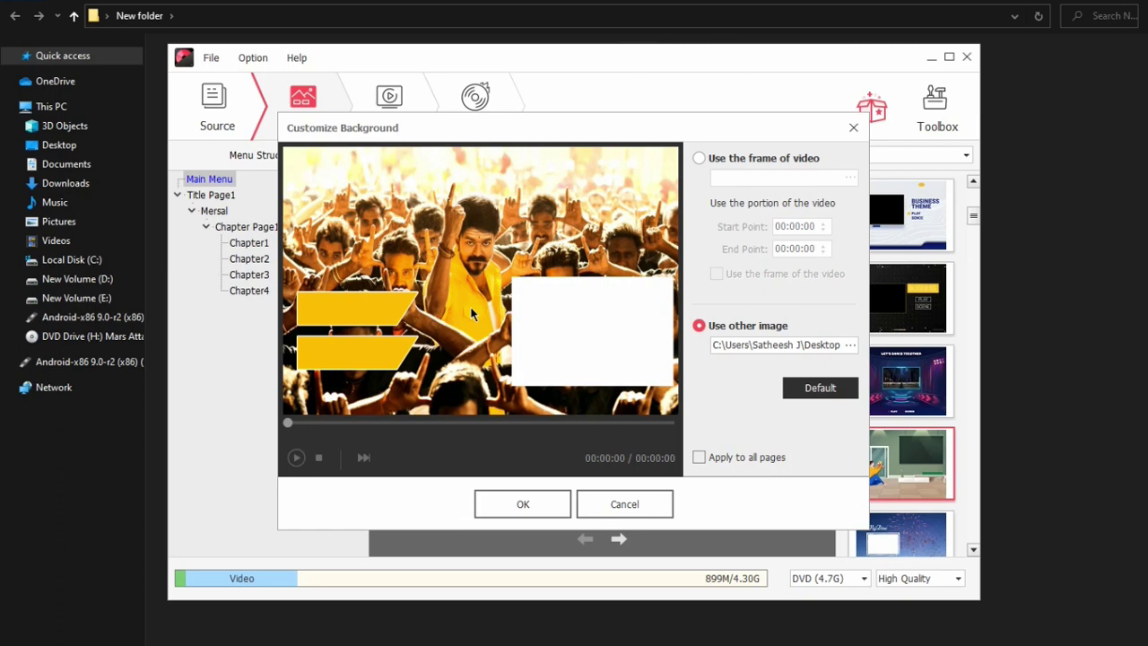
click(534, 504)
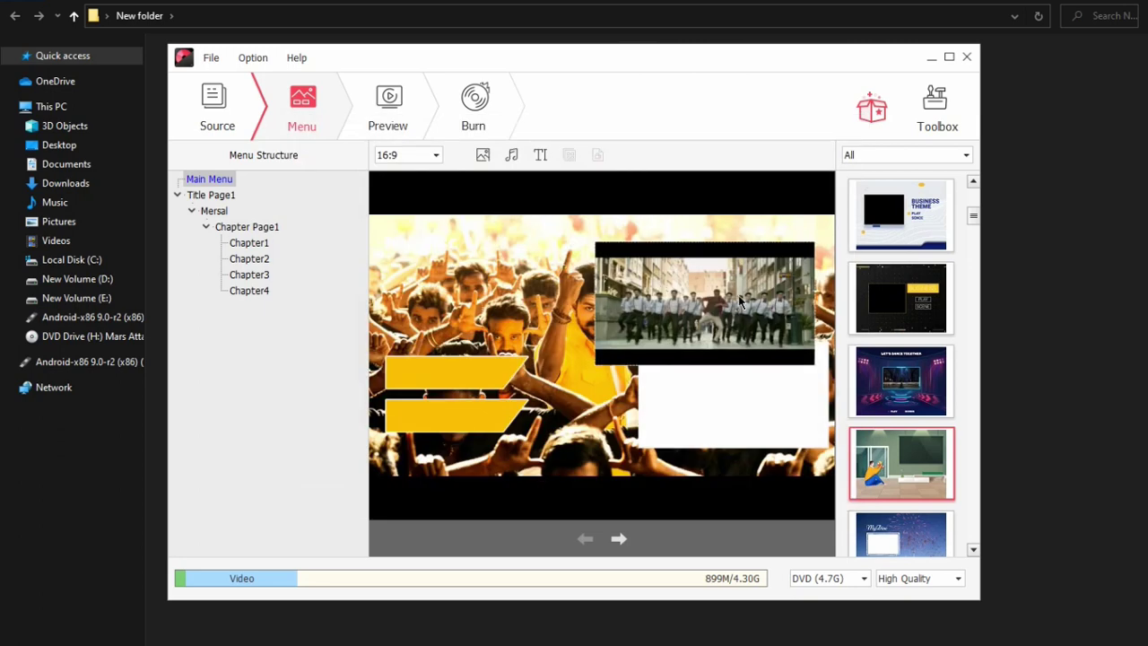
Step: Shrink the video preview onto the white box and move Scenes onto the second banner
drag(740, 302, 753, 378)
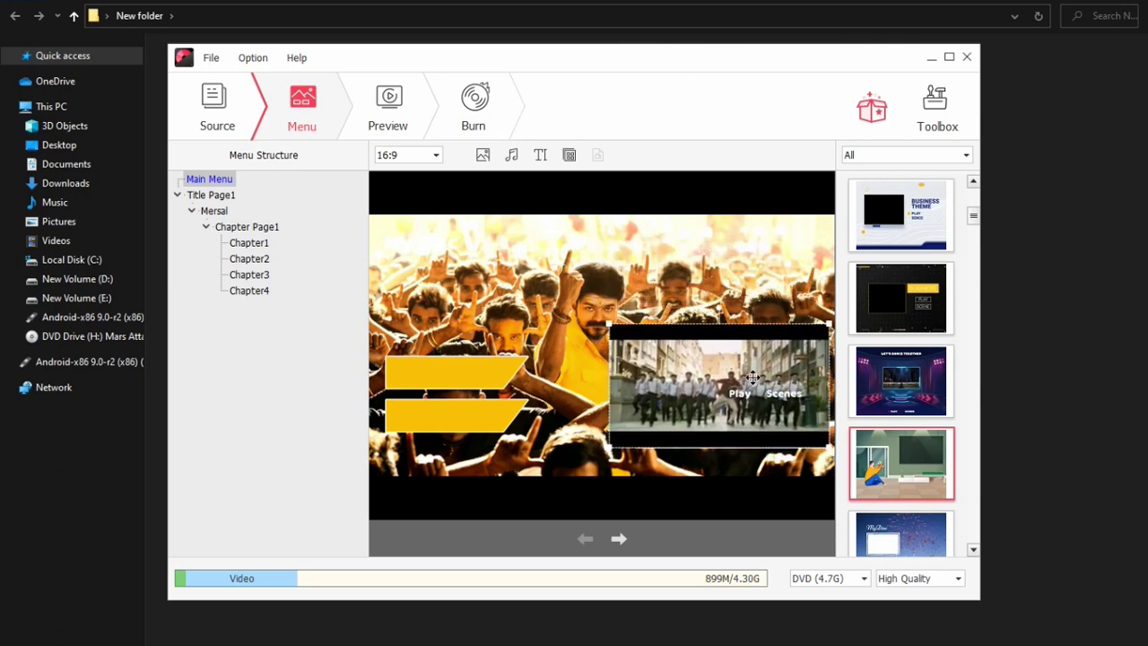
drag(613, 328, 666, 341)
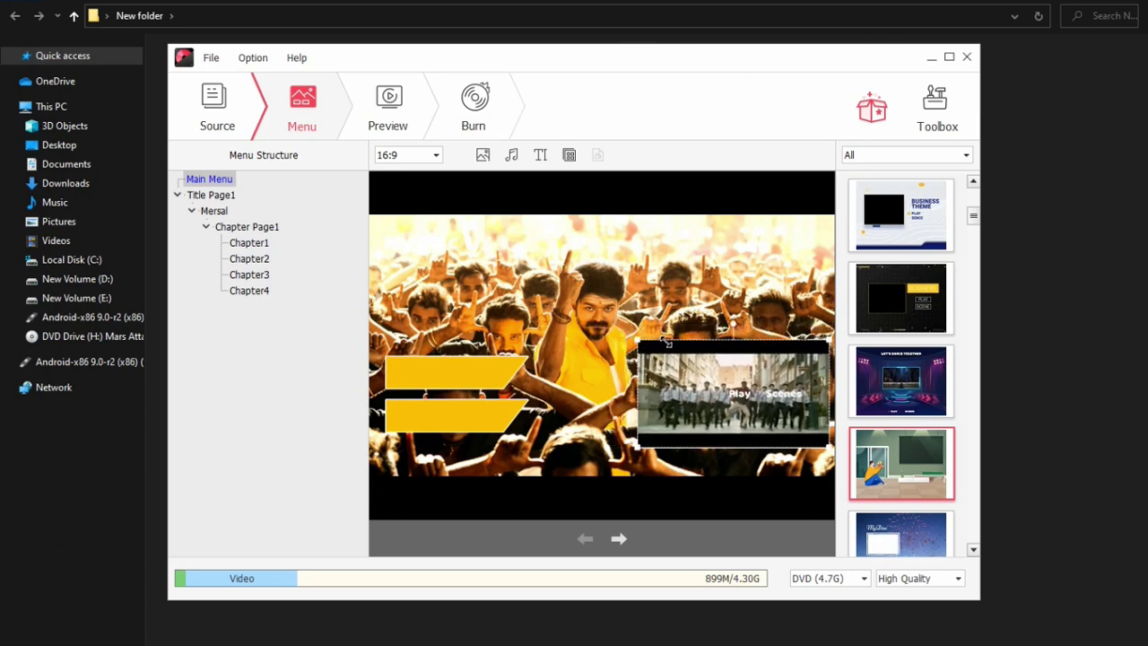
click(628, 378)
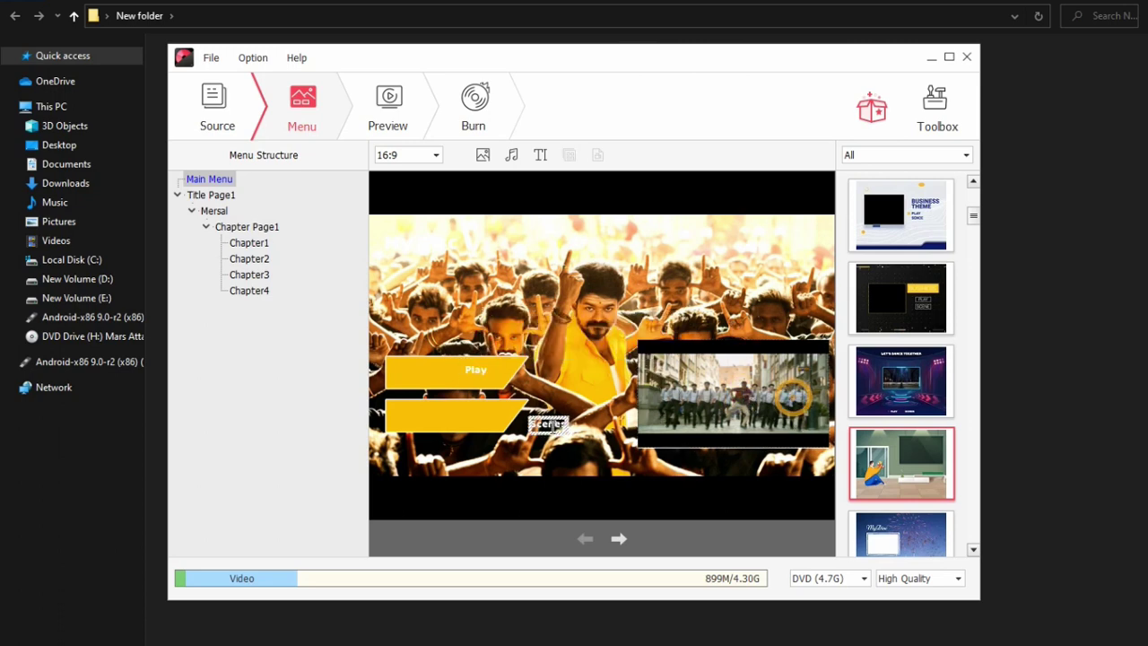
drag(500, 417, 490, 416)
double_click(491, 416)
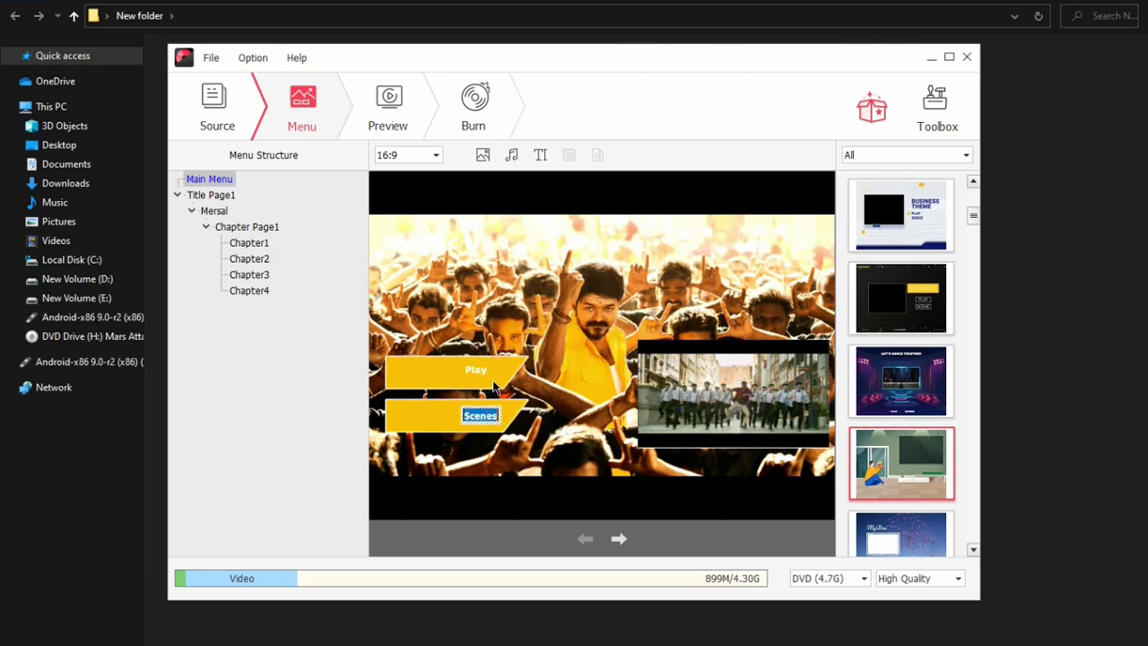
click(551, 268)
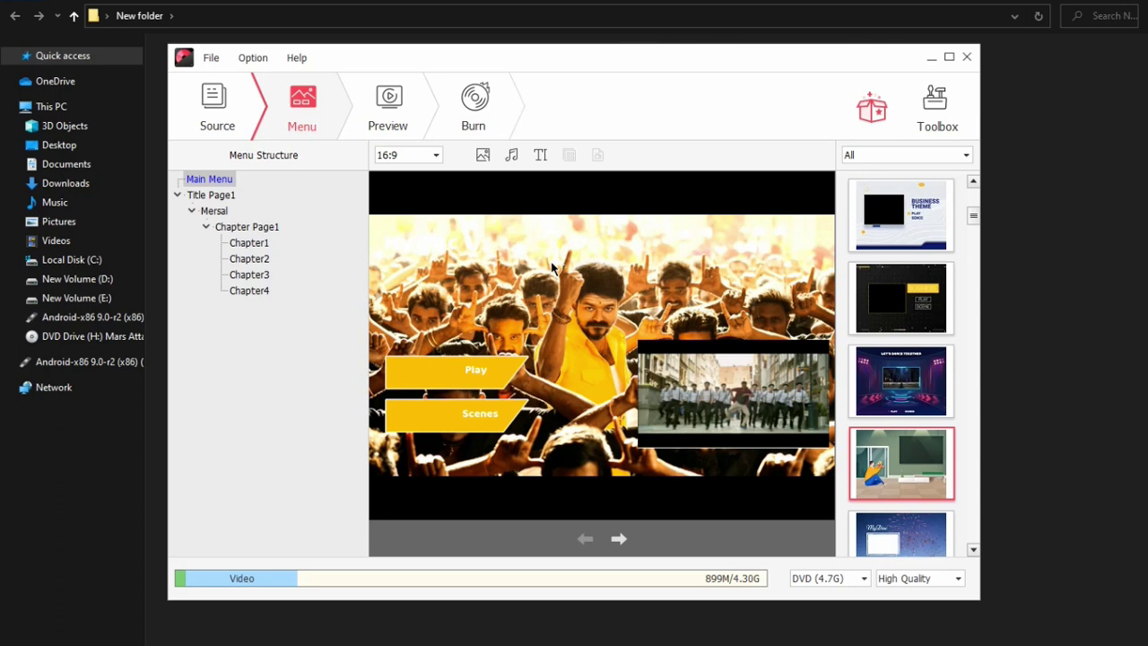
Step: Set Mersal BGM.mp3 as the main menu music, with fade-in turned off
right_click(554, 266)
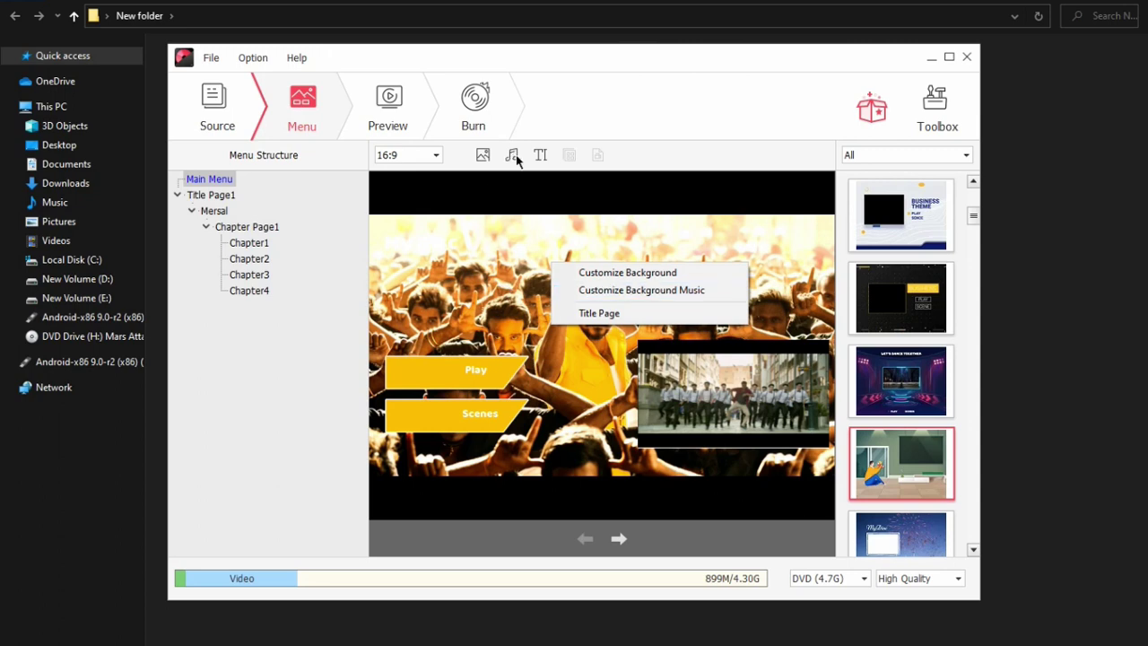
click(613, 291)
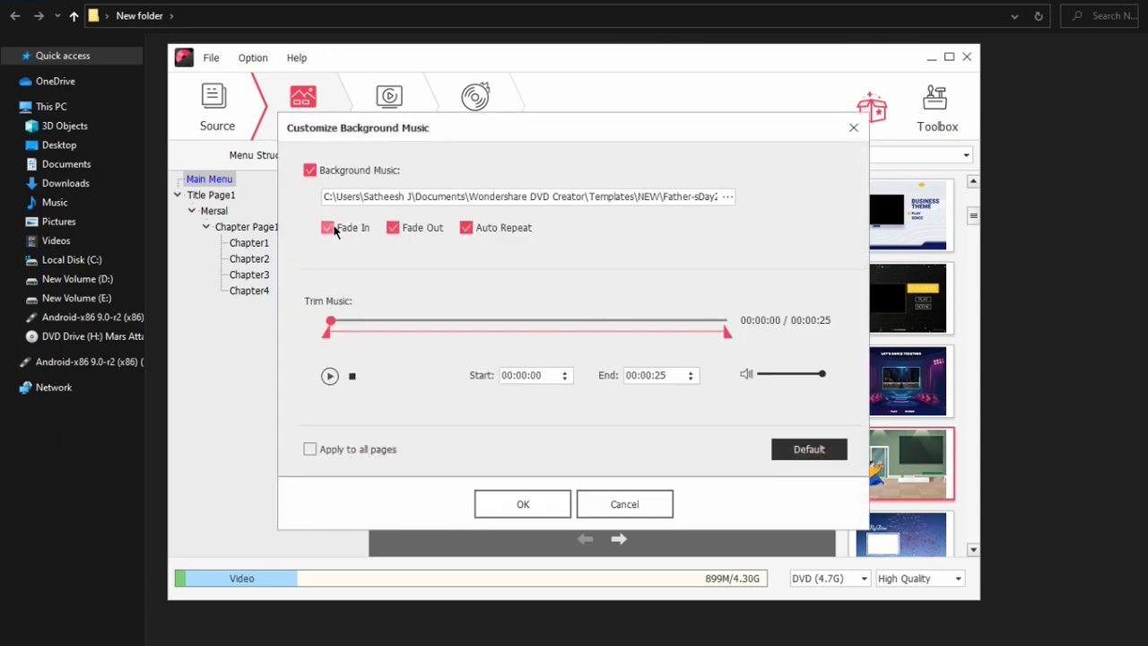
click(327, 228)
click(721, 199)
click(726, 197)
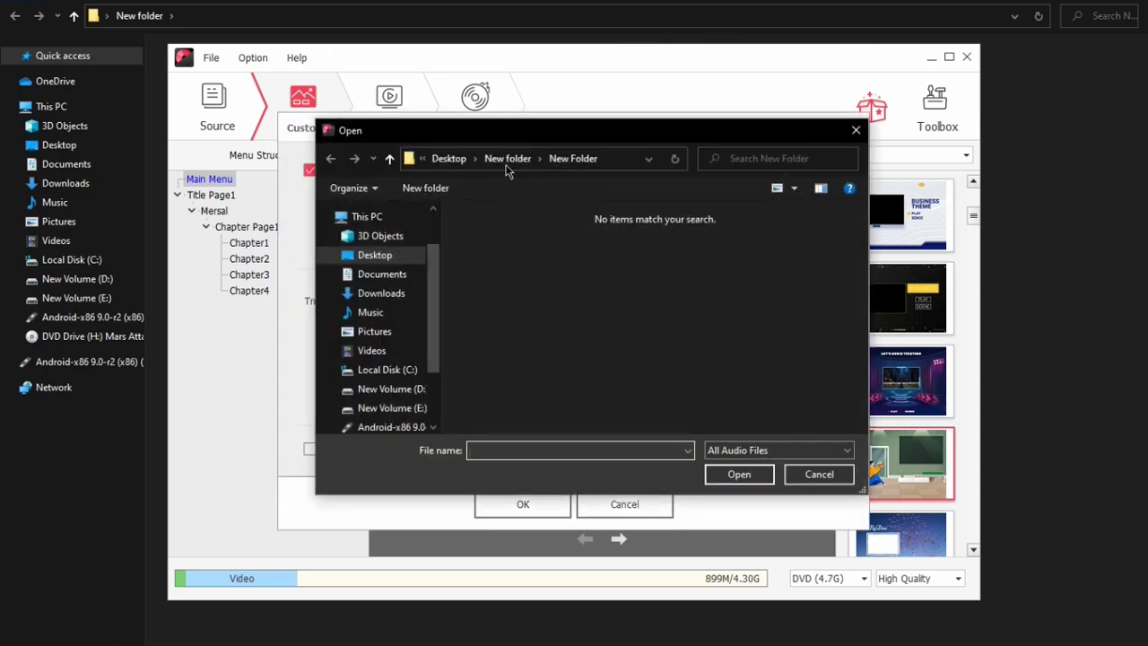
click(505, 158)
click(704, 251)
double_click(710, 254)
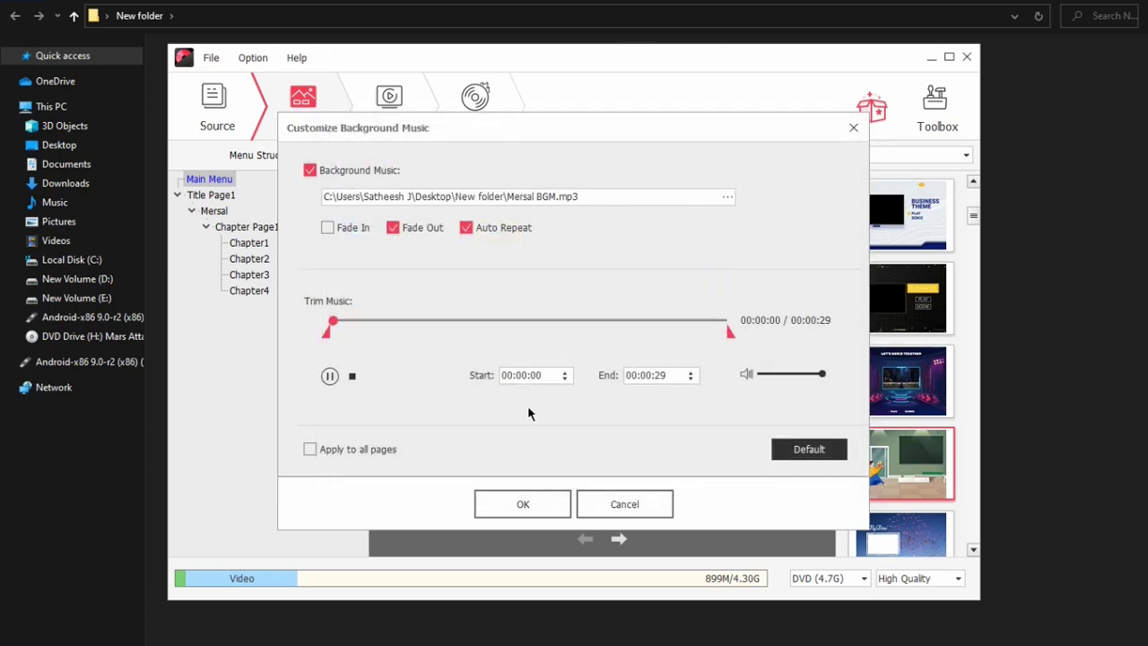
click(530, 505)
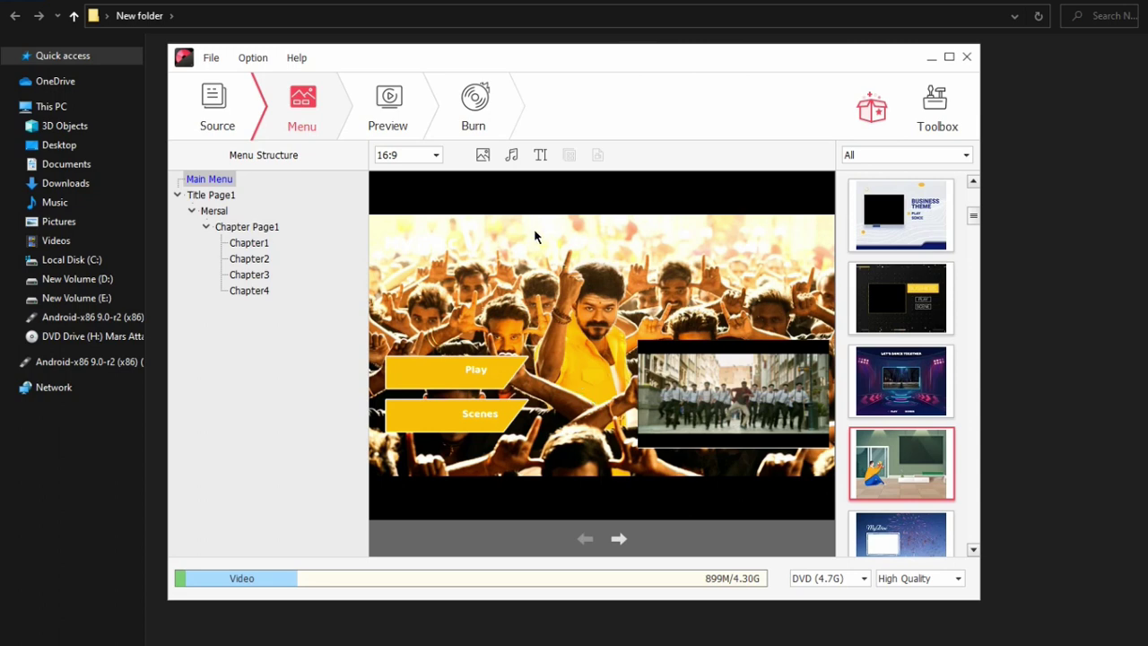
Step: Preview the Mersal menu page, then return to the main menu
click(618, 538)
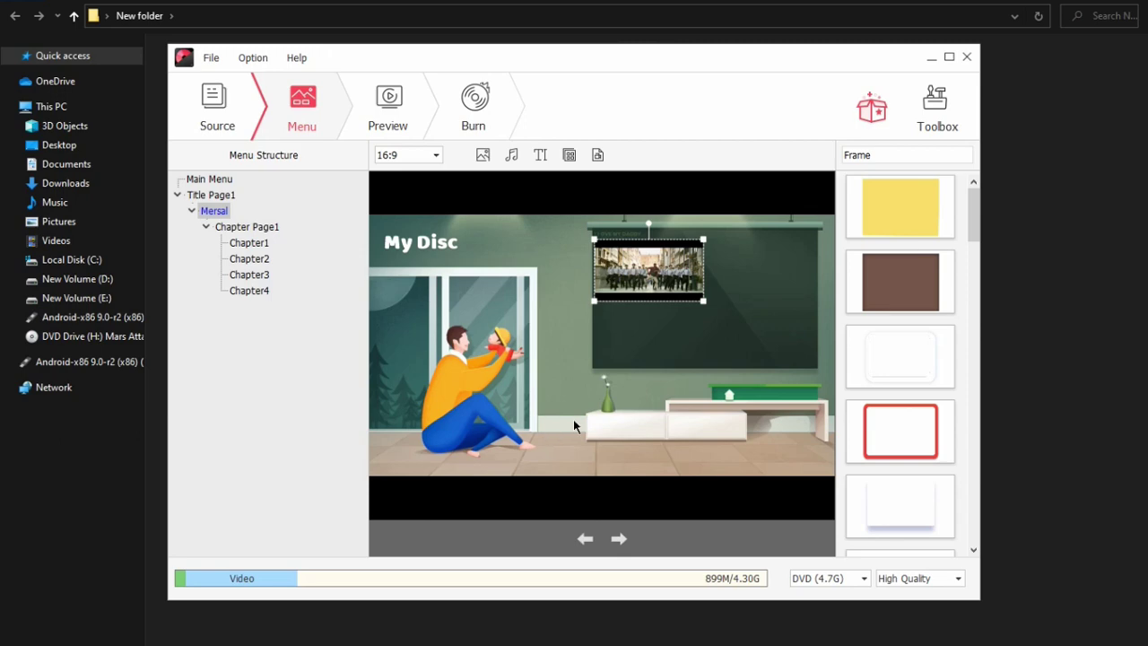
click(511, 154)
click(520, 502)
click(585, 539)
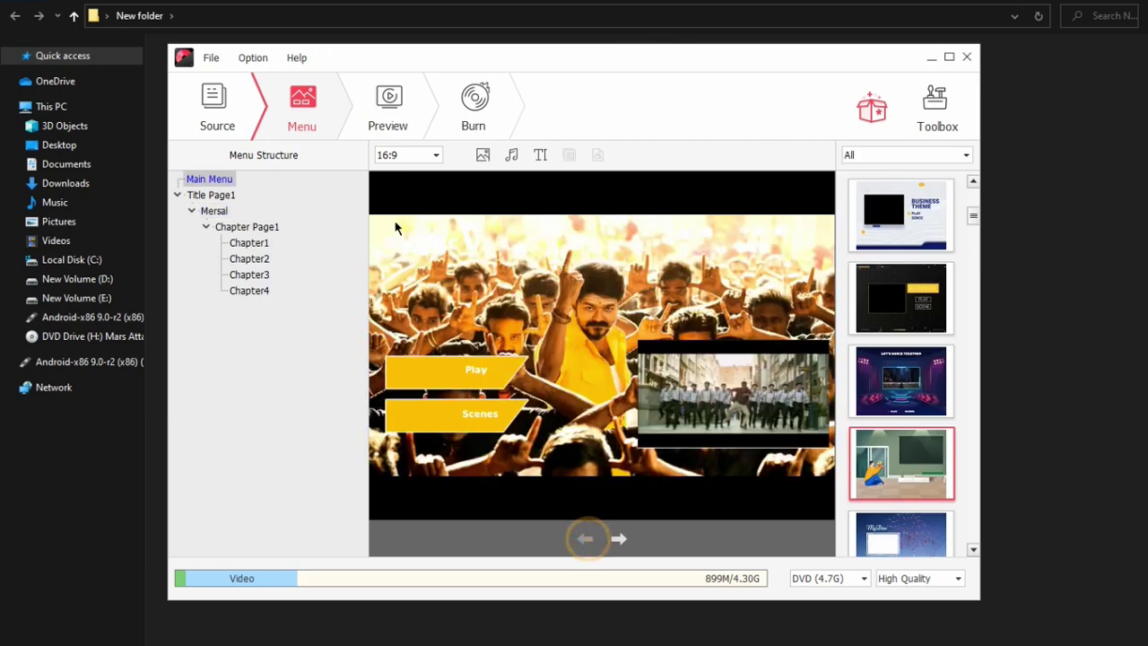
Step: Delete the My Disc title text and its empty text box
click(421, 243)
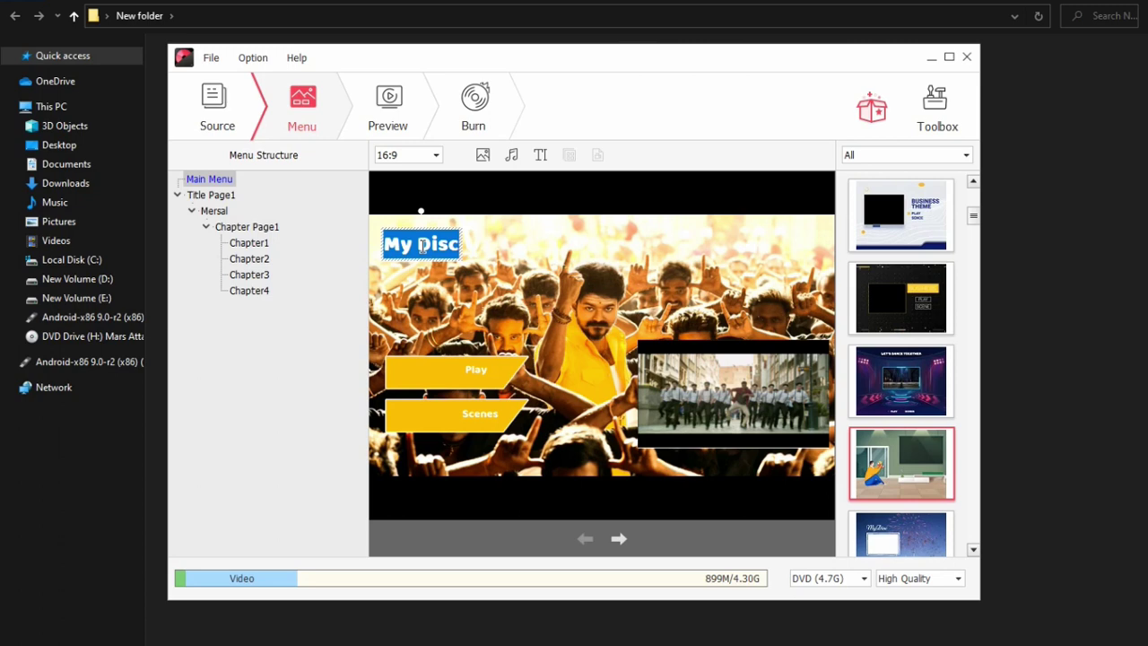
right_click(421, 248)
click(477, 330)
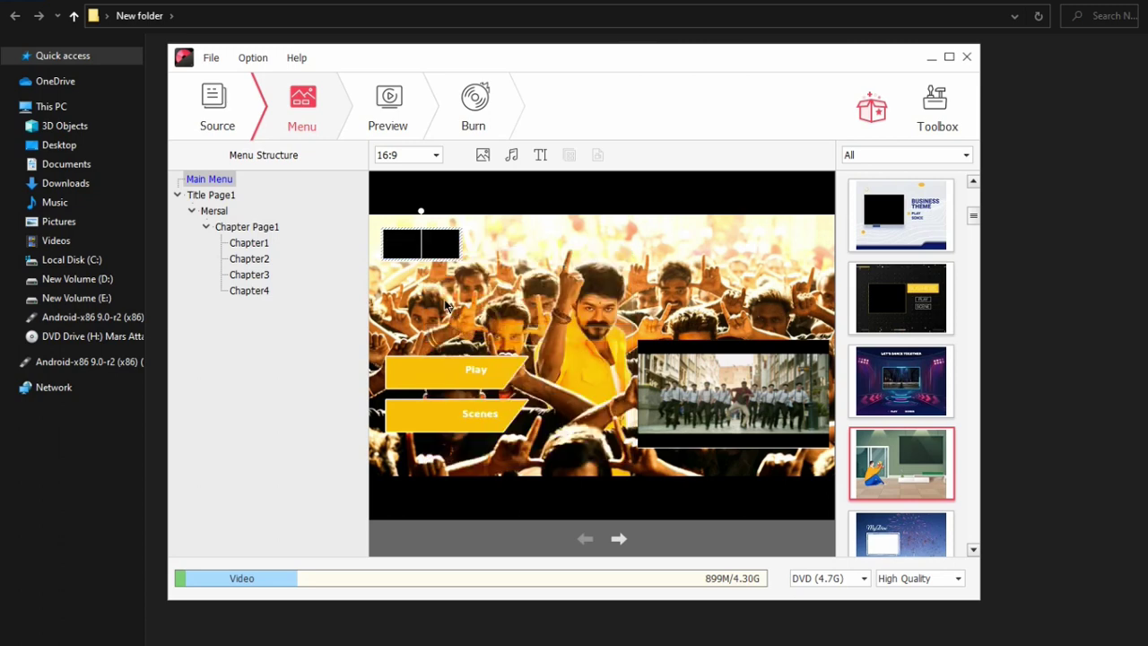
right_click(448, 243)
click(507, 362)
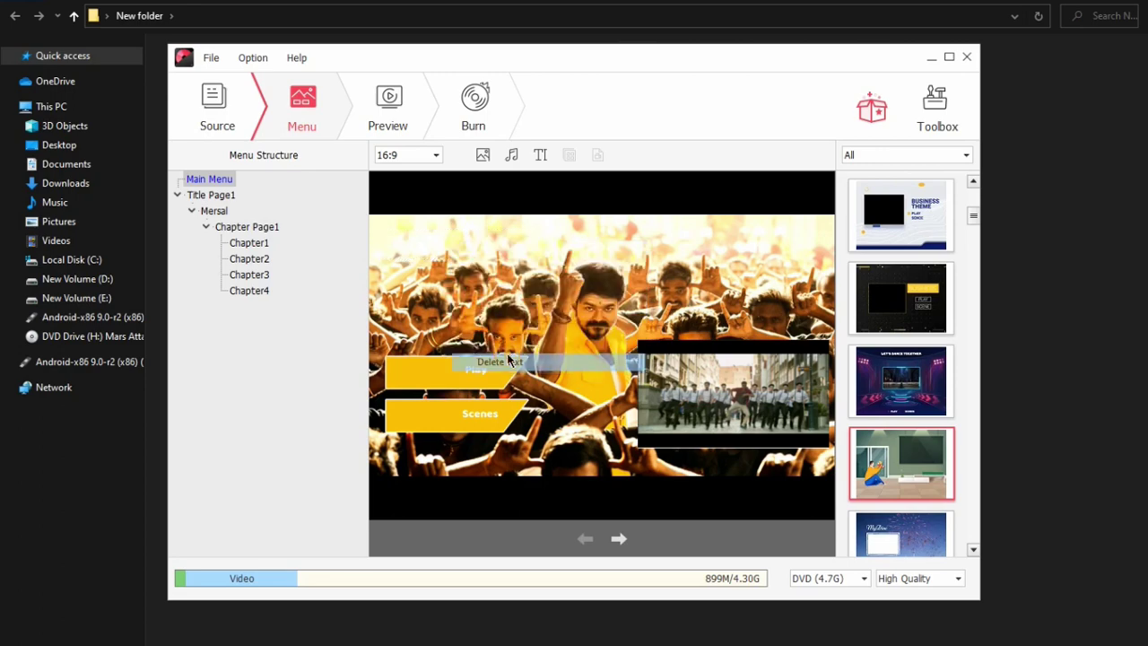
Step: Give the Mersal page the 'CLICK TO CHOOSE YOUR MUSIC VIDEO' card-holding background and select its thumbnail
click(619, 538)
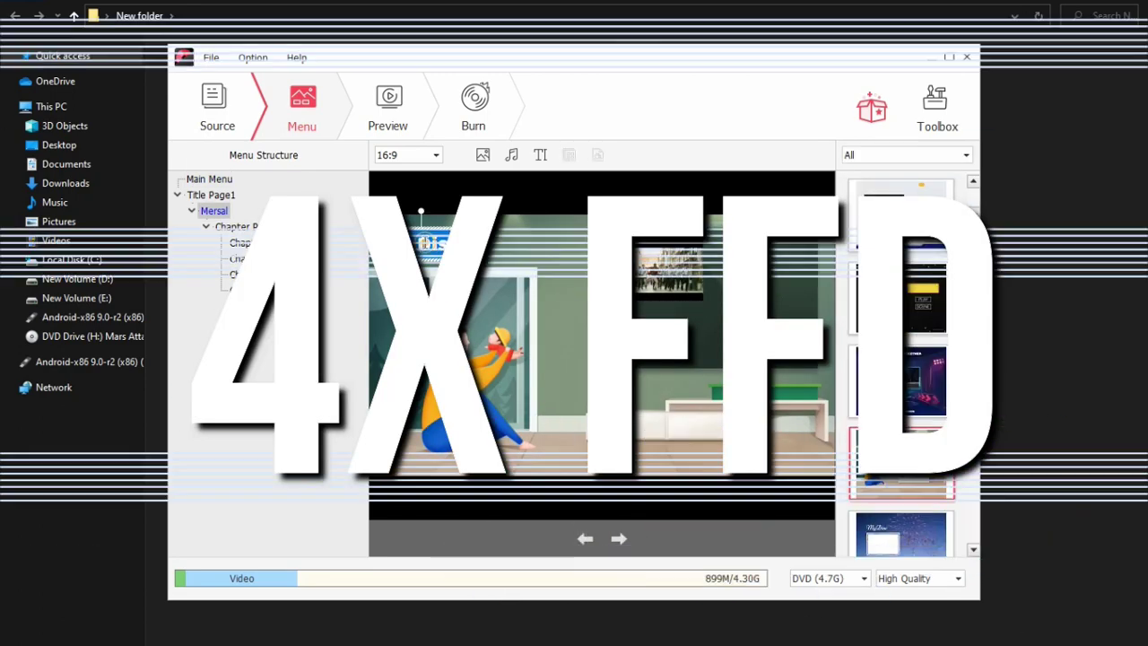
click(906, 154)
click(482, 154)
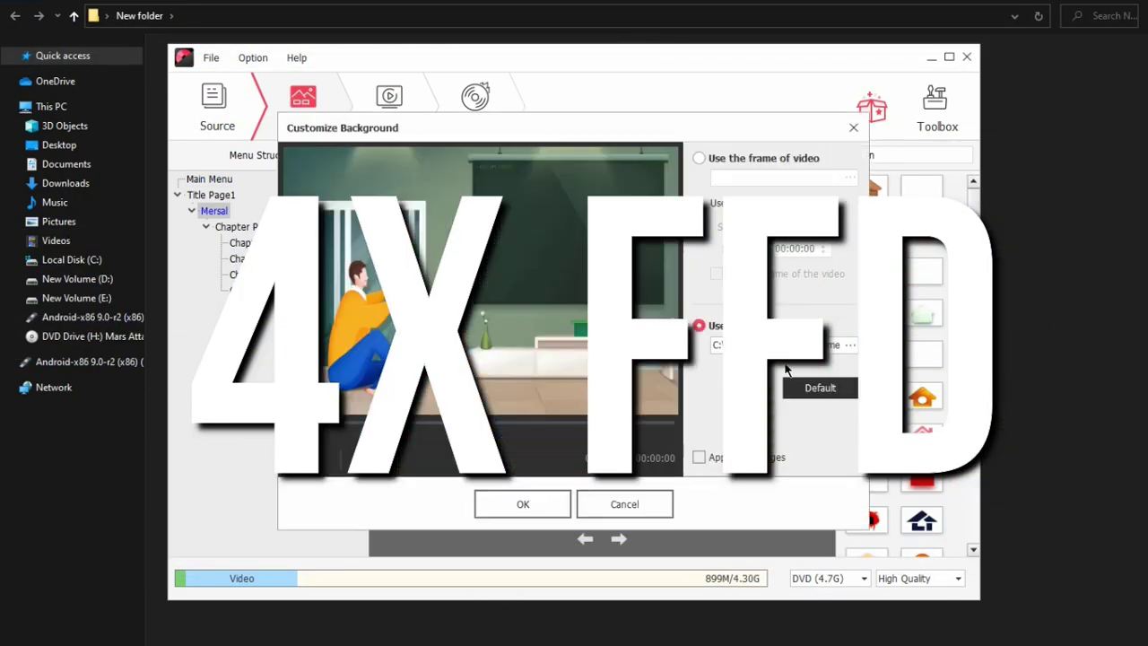
click(850, 345)
double_click(631, 230)
click(523, 505)
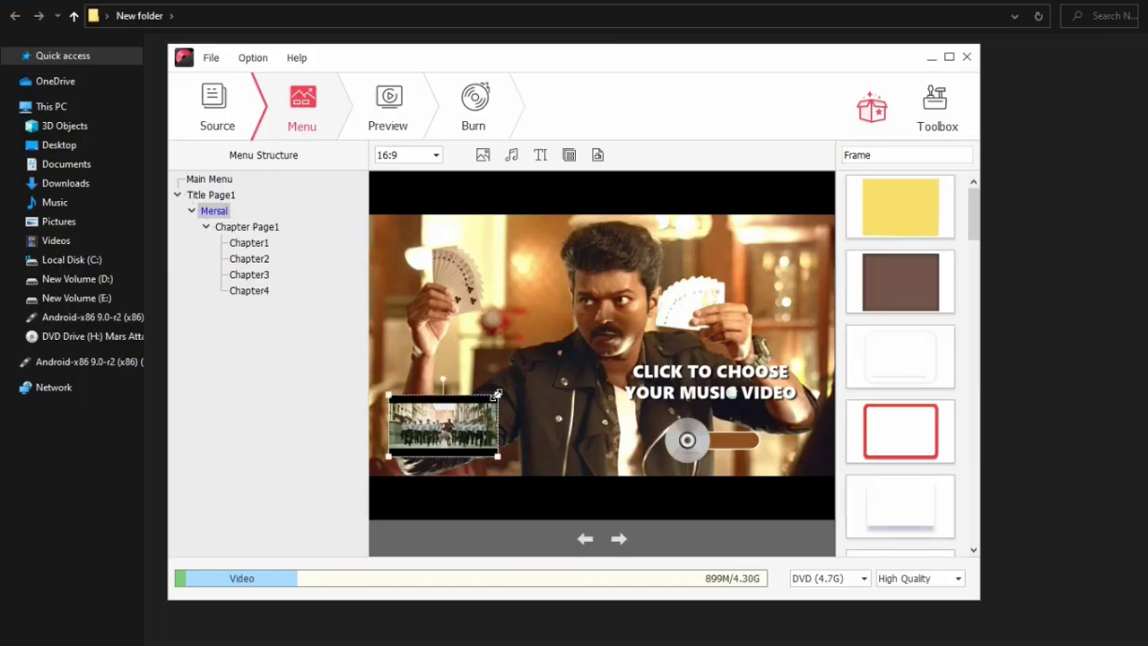
click(542, 408)
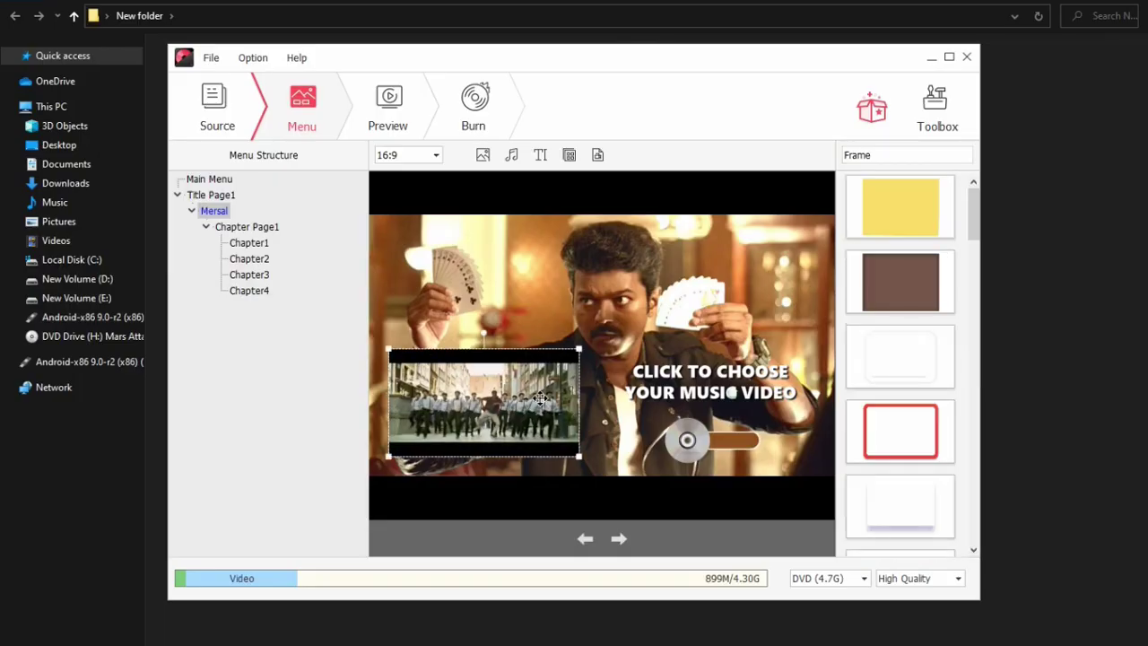
right_click(517, 395)
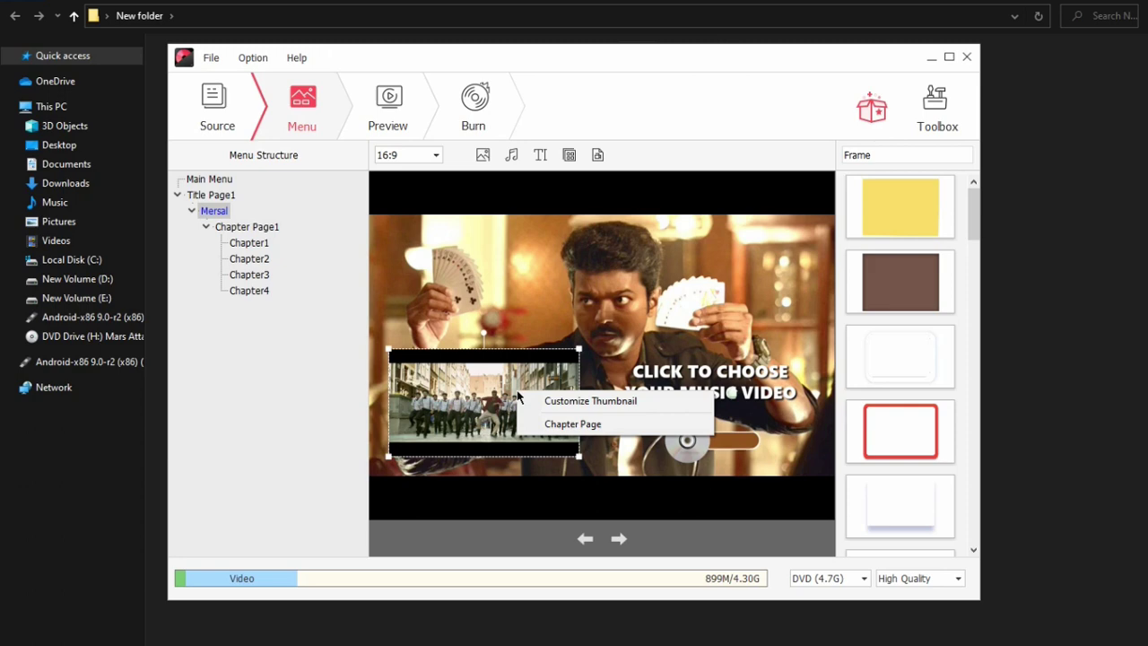
Step: Use the 00:12:30–00:13:00 portion of the video as the Mersal thumbnail
click(557, 405)
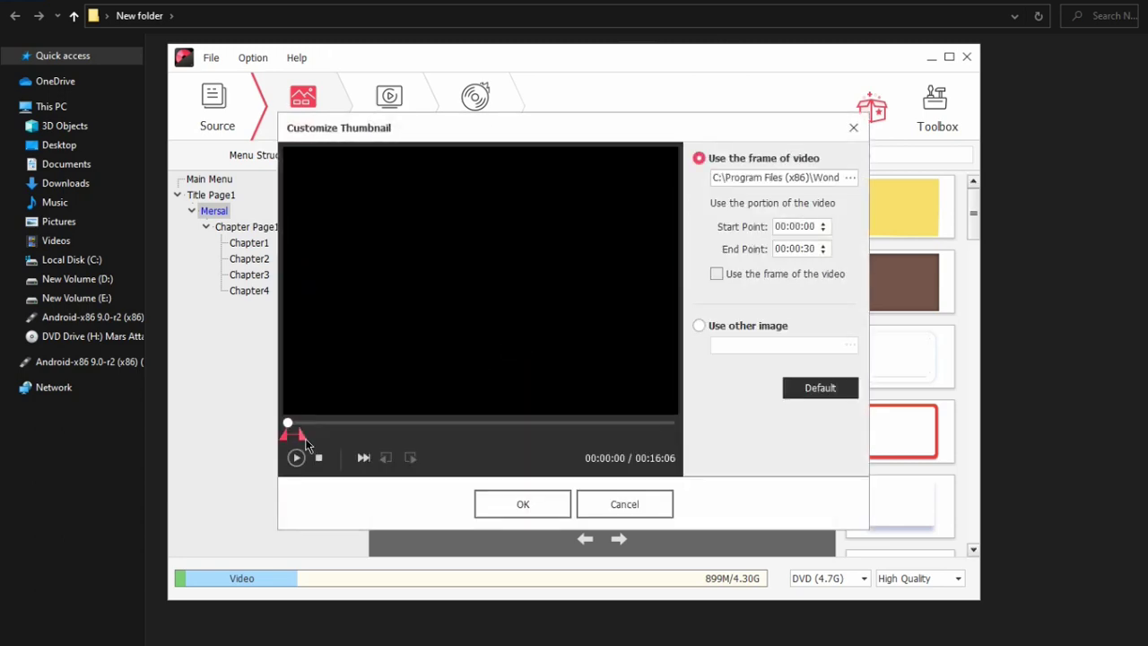
drag(305, 443, 597, 432)
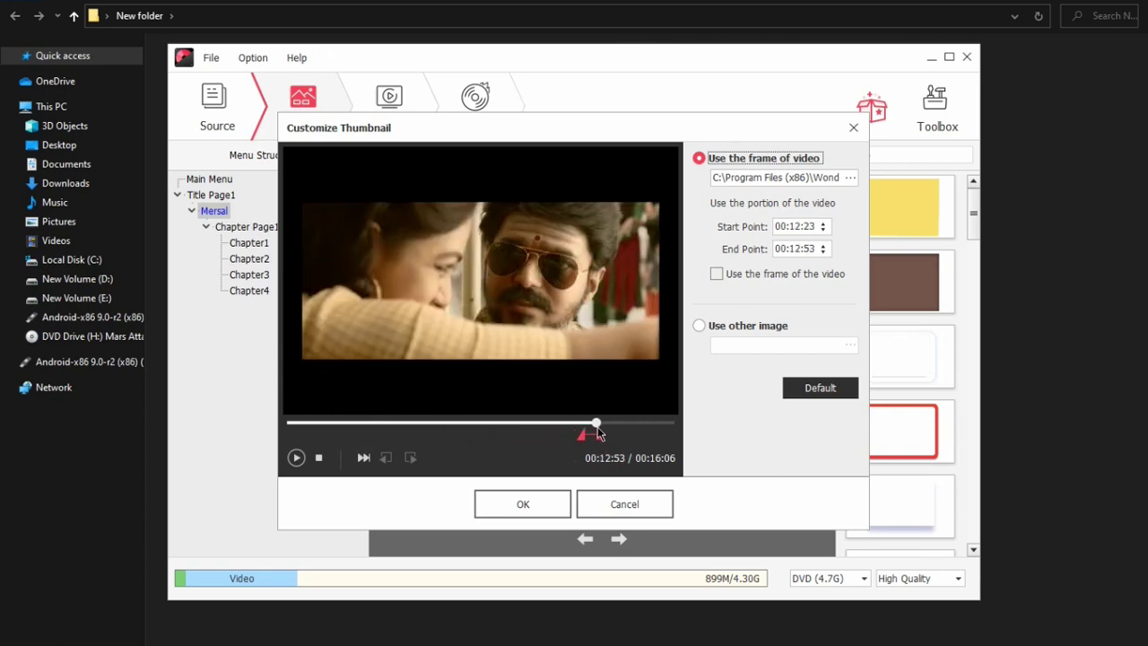
click(534, 505)
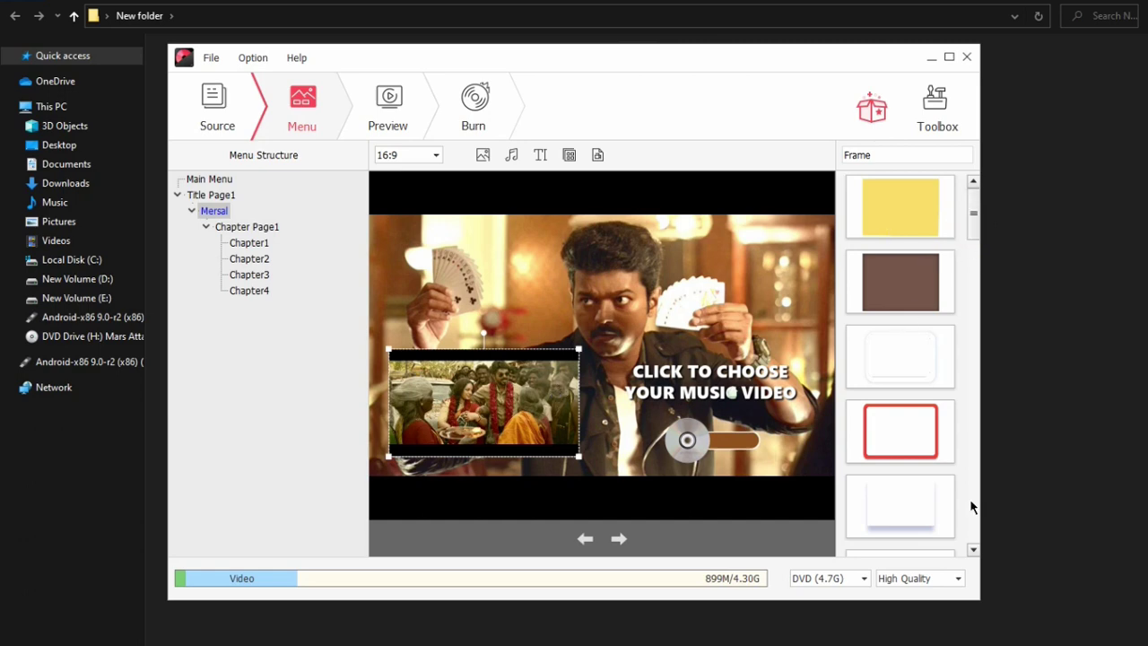
Step: Put the blue frame around the Mersal thumbnail, then shrink it and nudge it into place
click(974, 549)
click(973, 549)
click(973, 549)
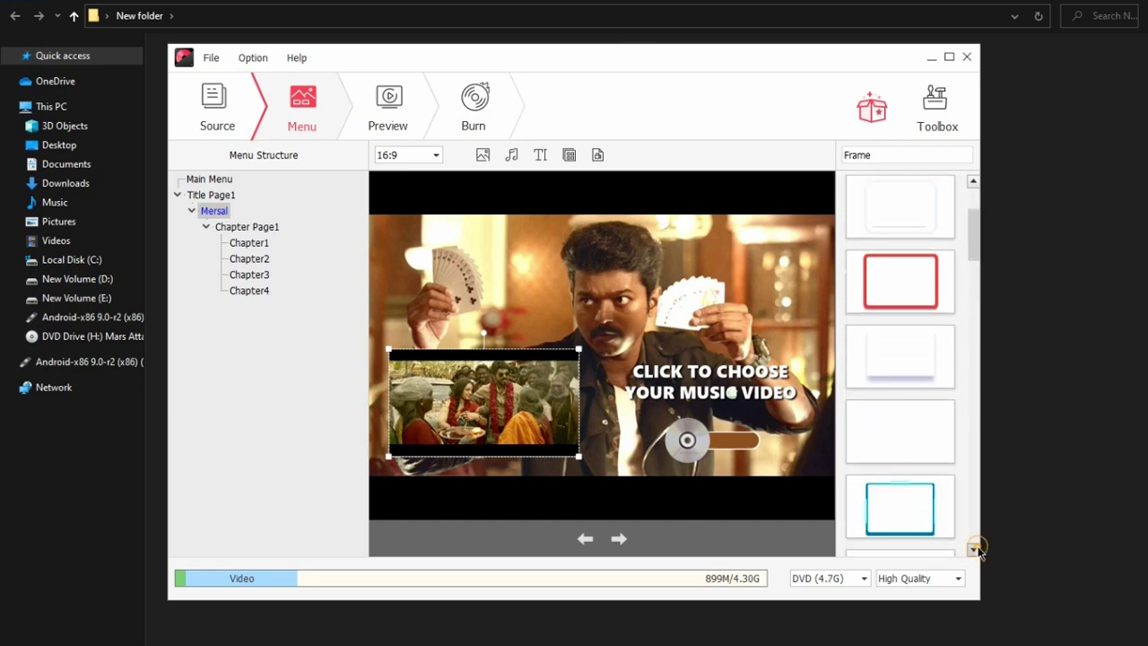
click(893, 496)
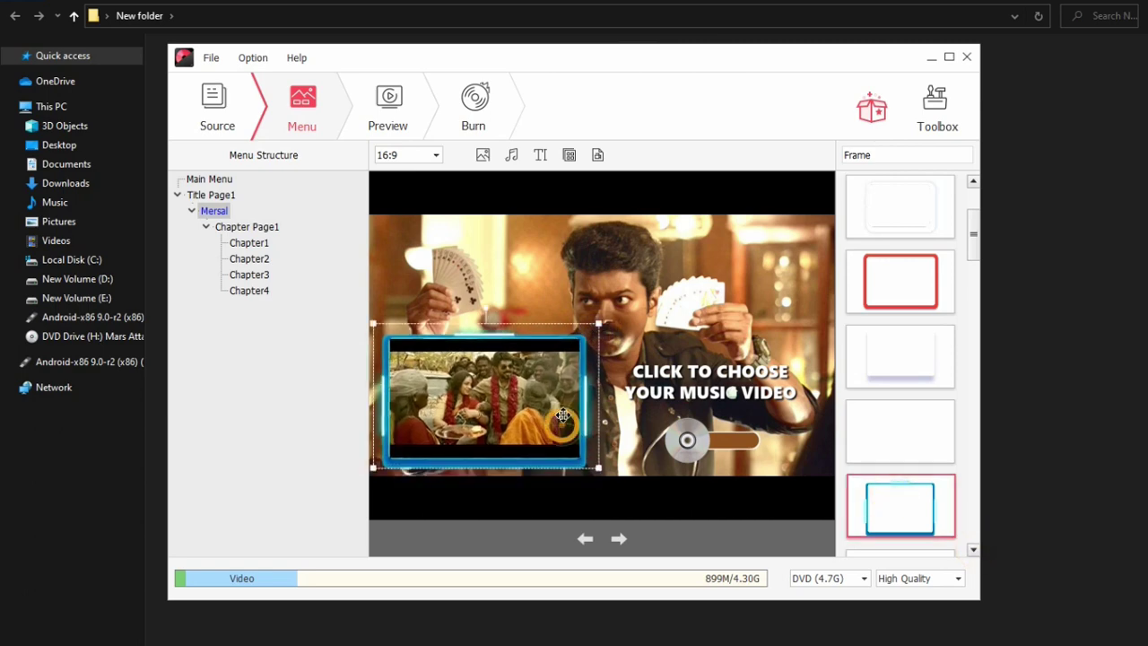
drag(598, 334, 565, 350)
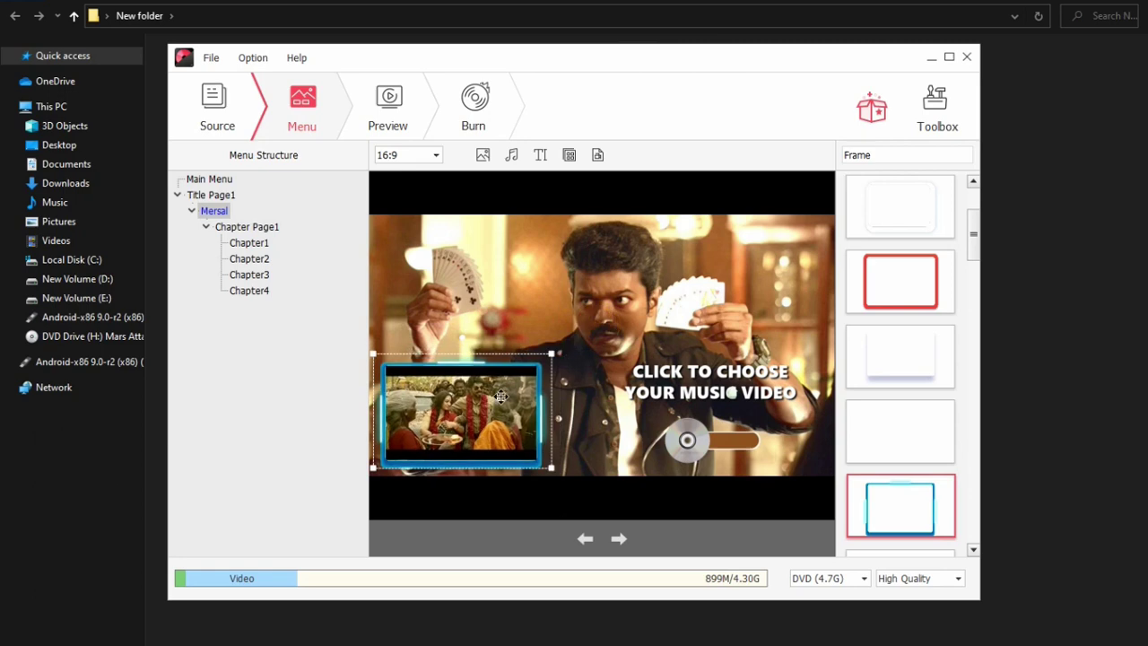
drag(516, 407, 525, 402)
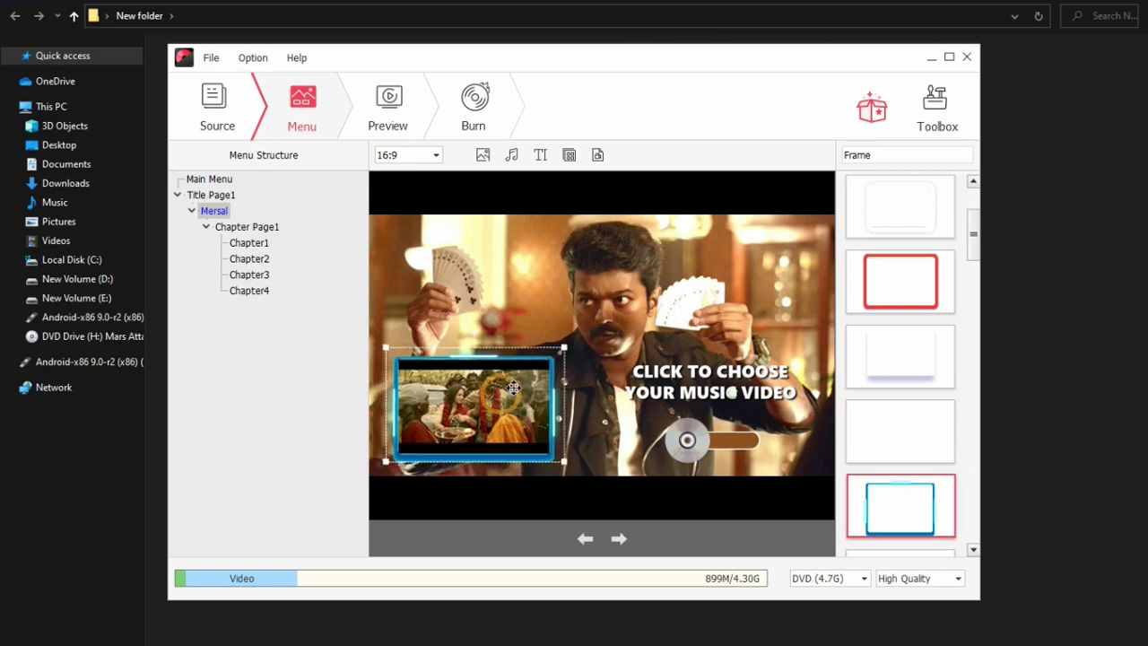
Step: Give the disc menu button a house icon style and return to the main menu view
click(736, 404)
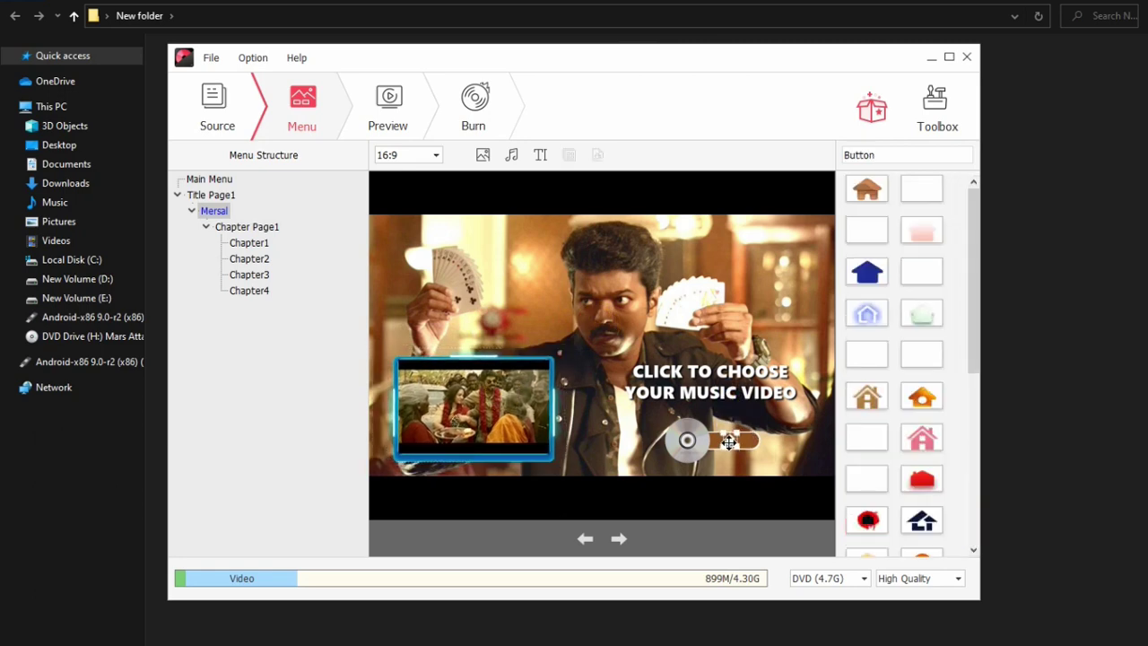
click(922, 522)
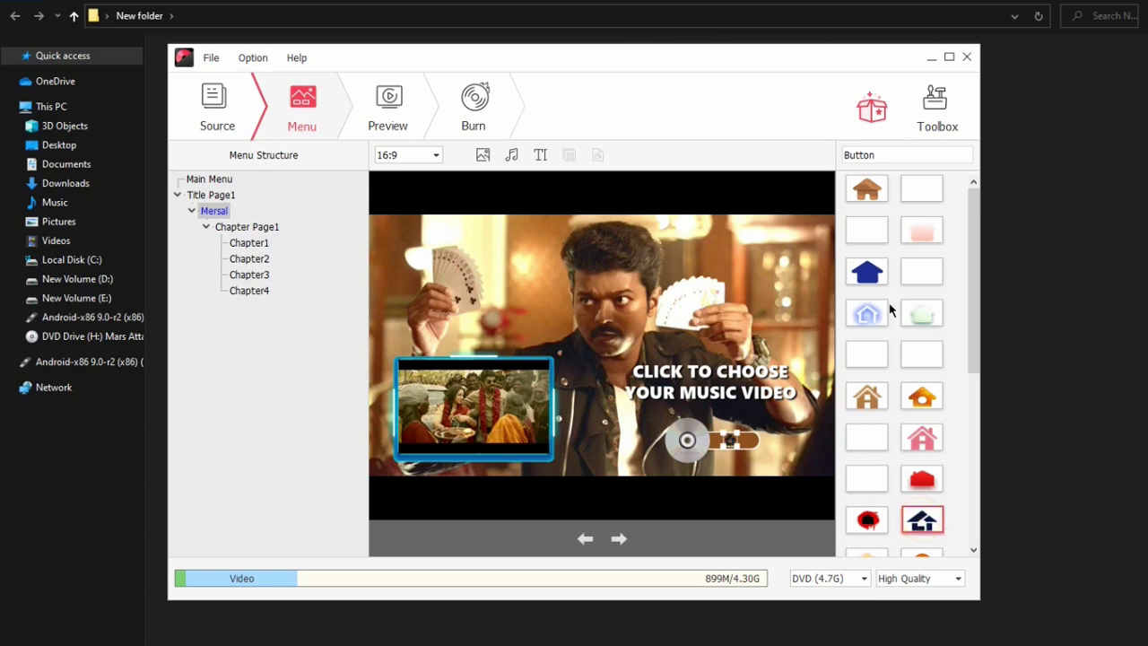
click(973, 550)
click(972, 550)
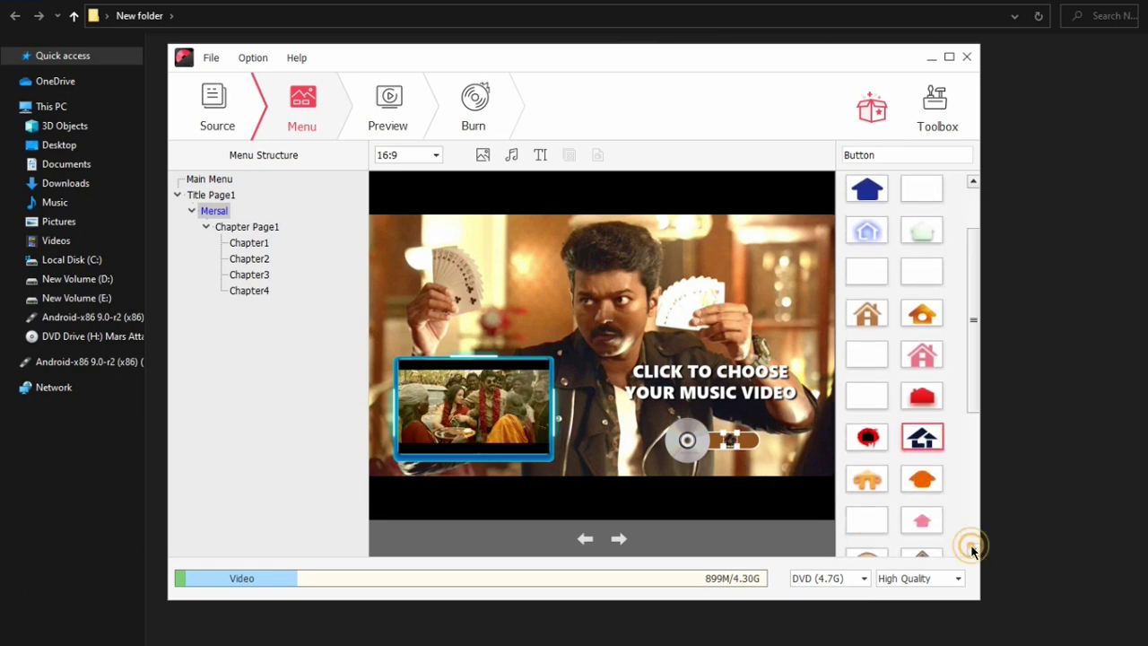
click(972, 550)
click(619, 538)
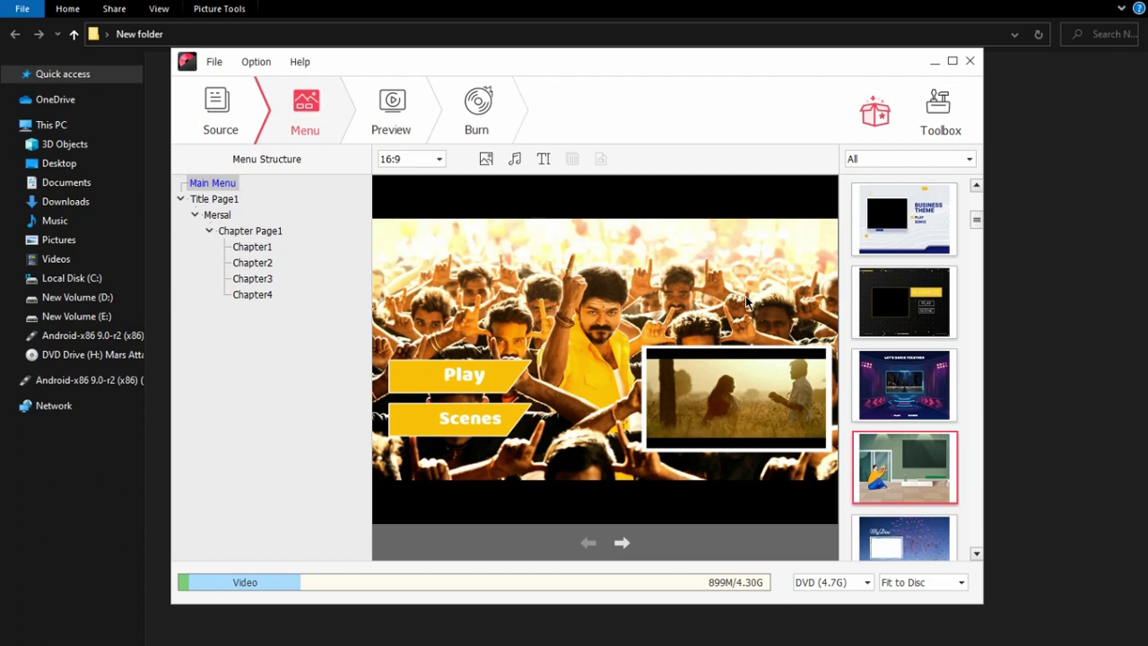
Step: Page forward to the Chapter1 menu and back to the main menu, then start the Preview
click(621, 542)
click(621, 542)
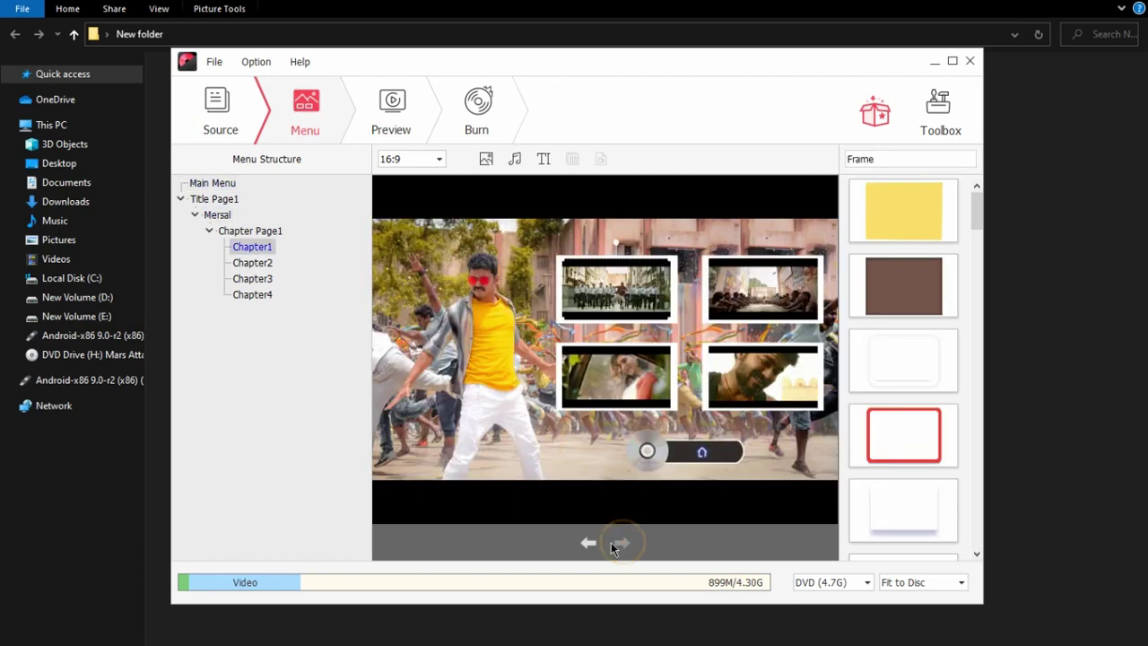
click(587, 542)
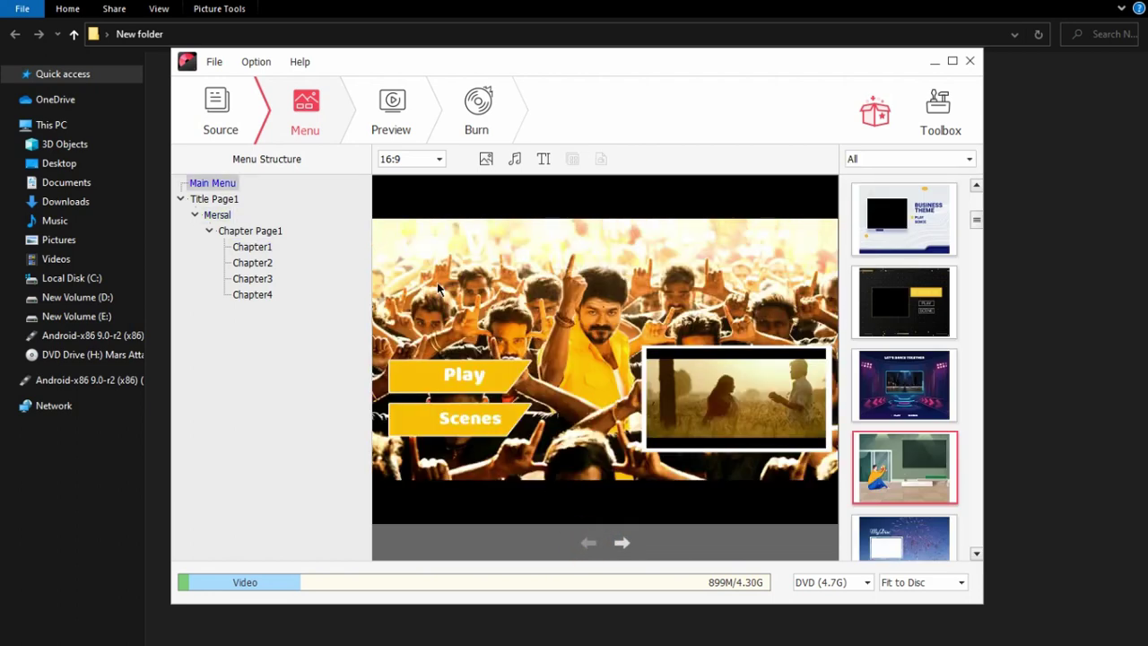
click(390, 105)
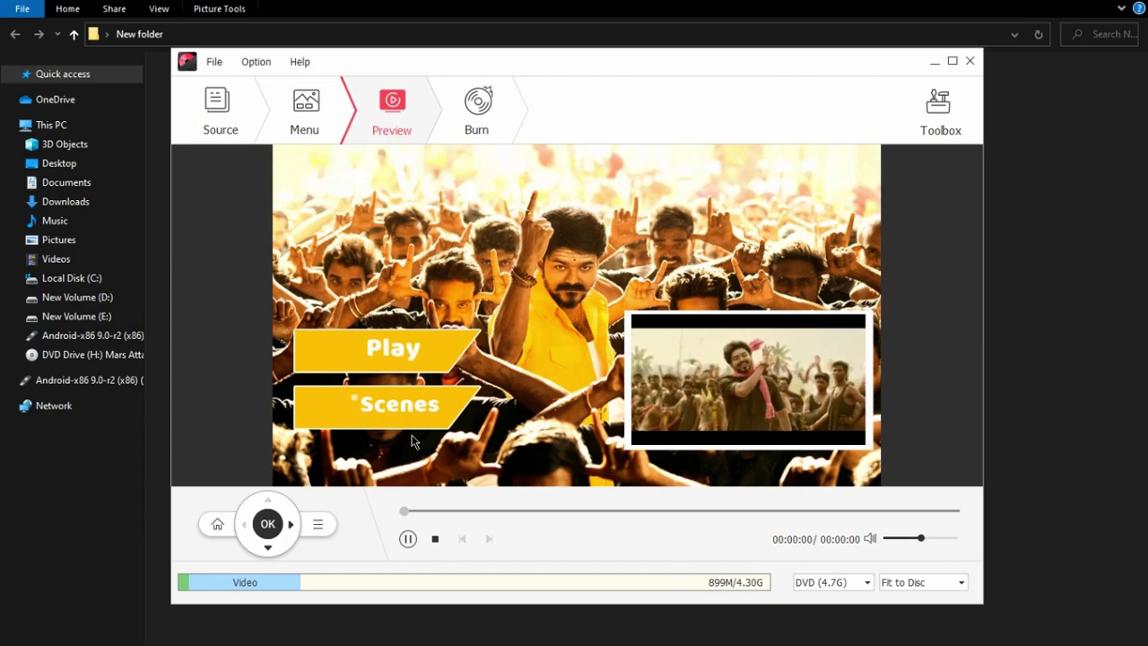
Step: Preview the Scenes page, play and pause the Mersal title's second chapter, then go to Burn
click(414, 401)
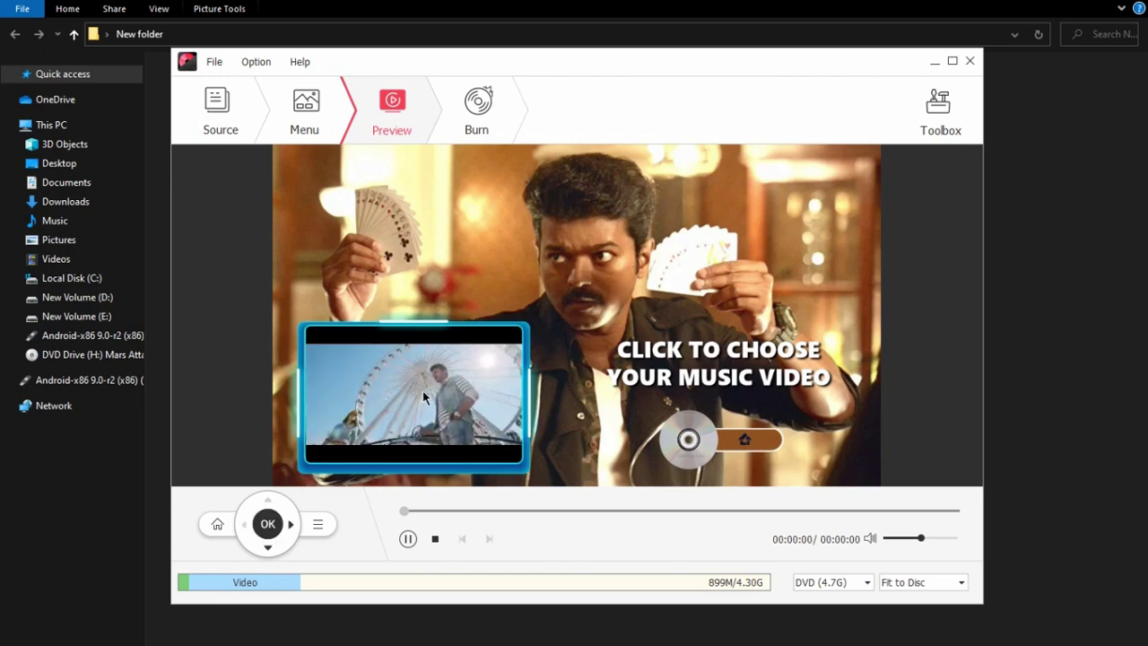
click(421, 384)
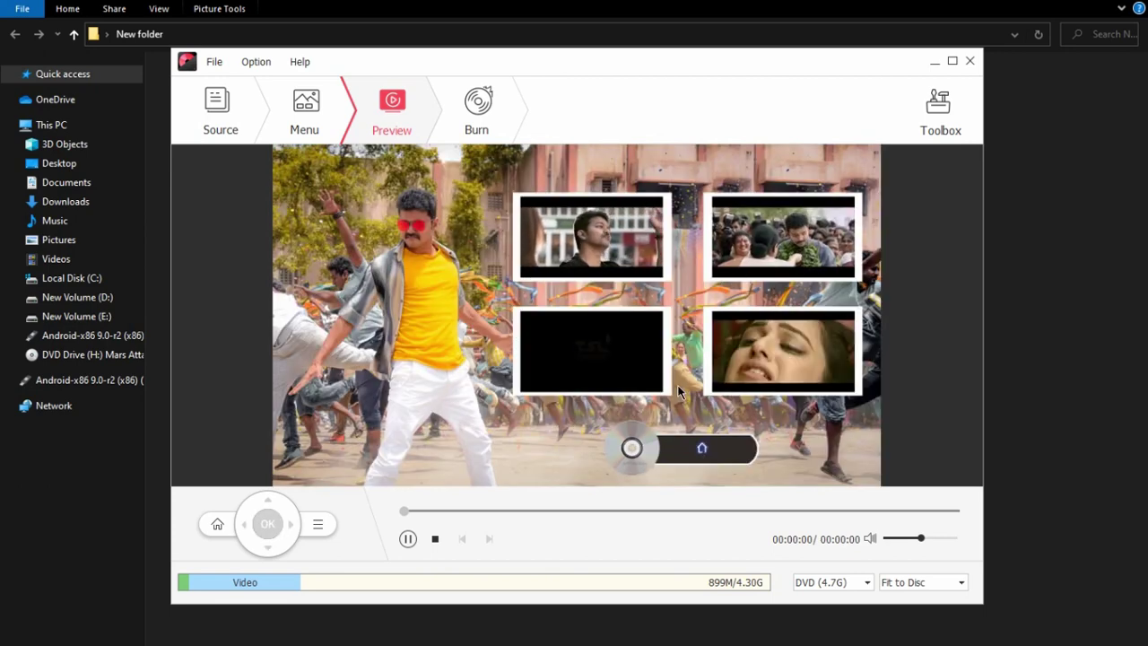
click(808, 241)
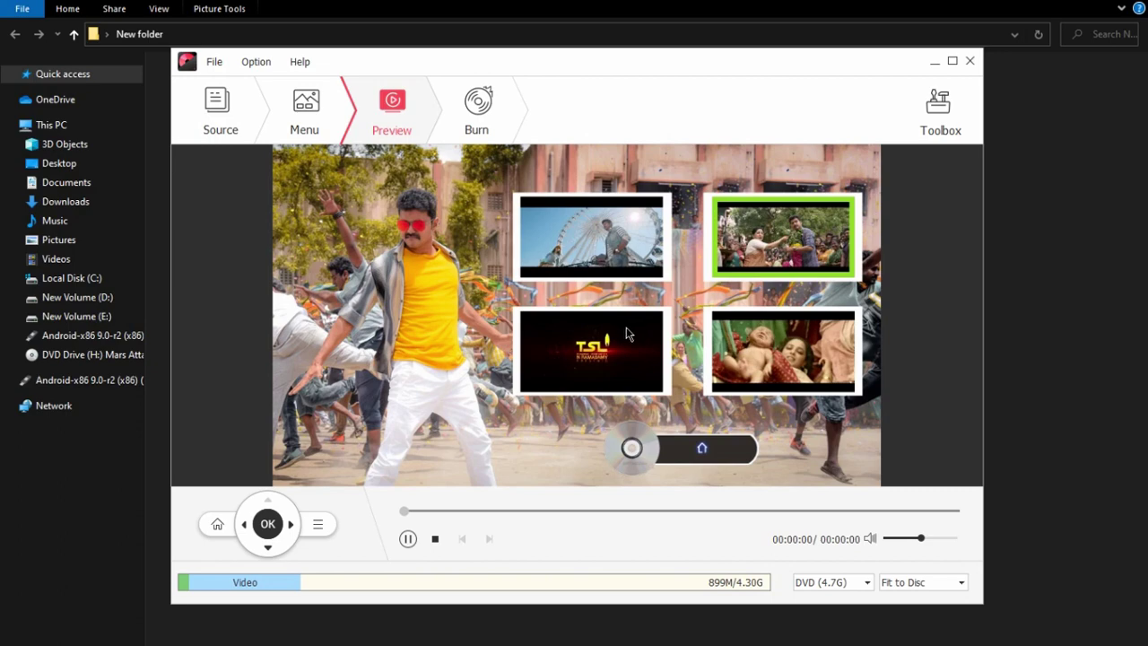
click(409, 540)
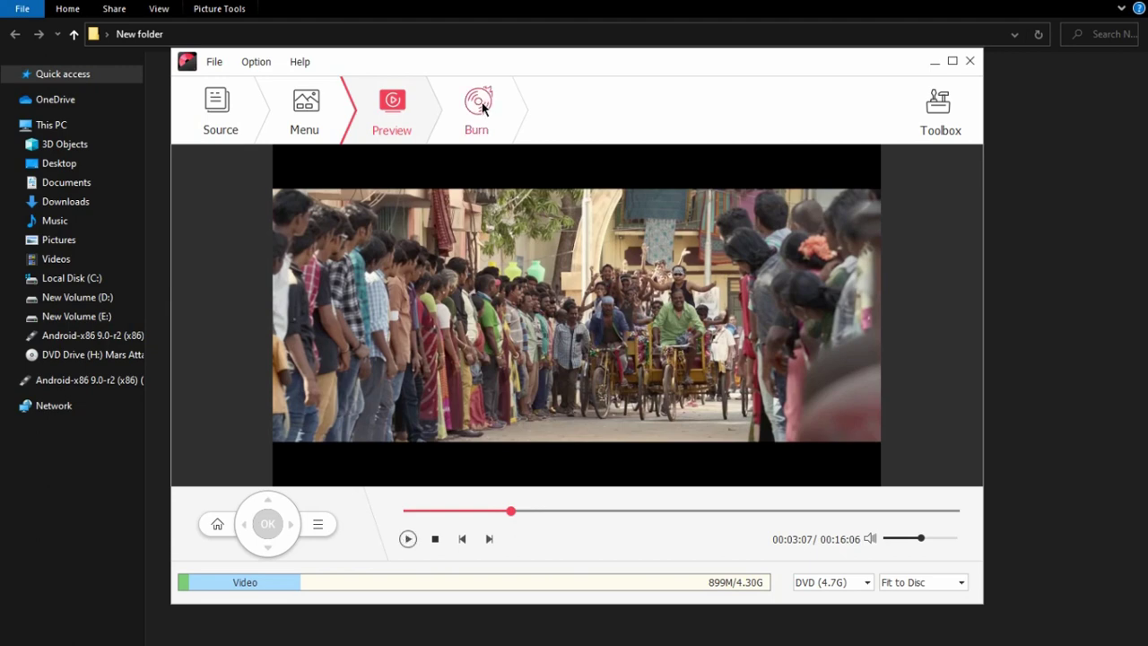
click(482, 108)
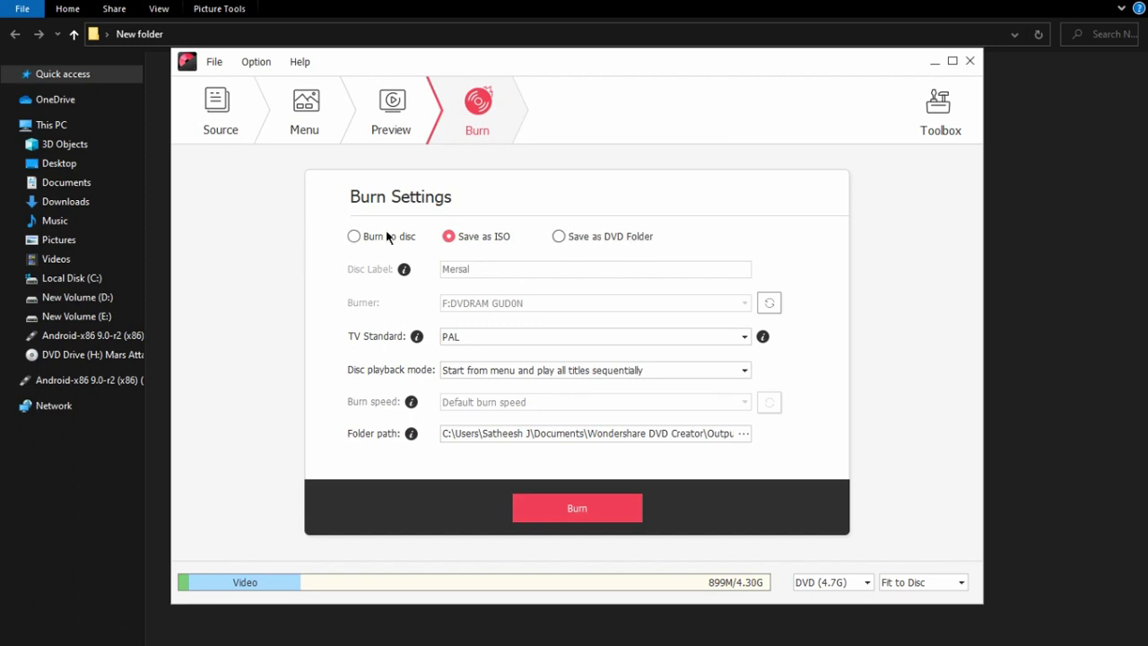
Step: Keep PAL as the TV standard and leave the output set to Save as ISO
click(356, 235)
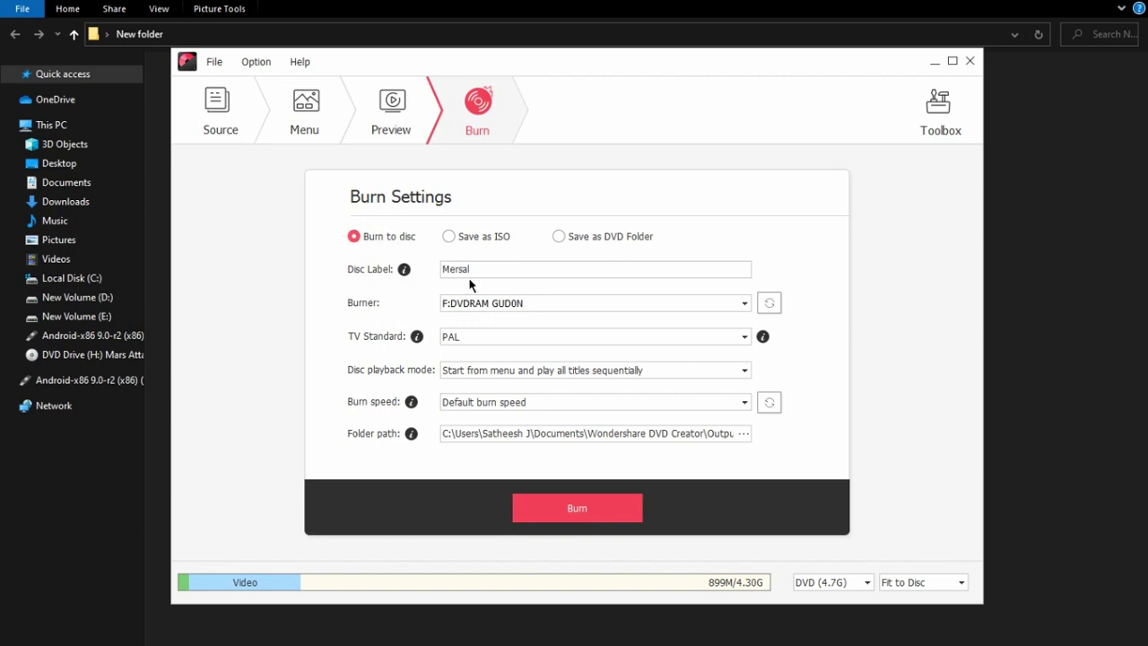
click(469, 339)
click(459, 348)
click(465, 237)
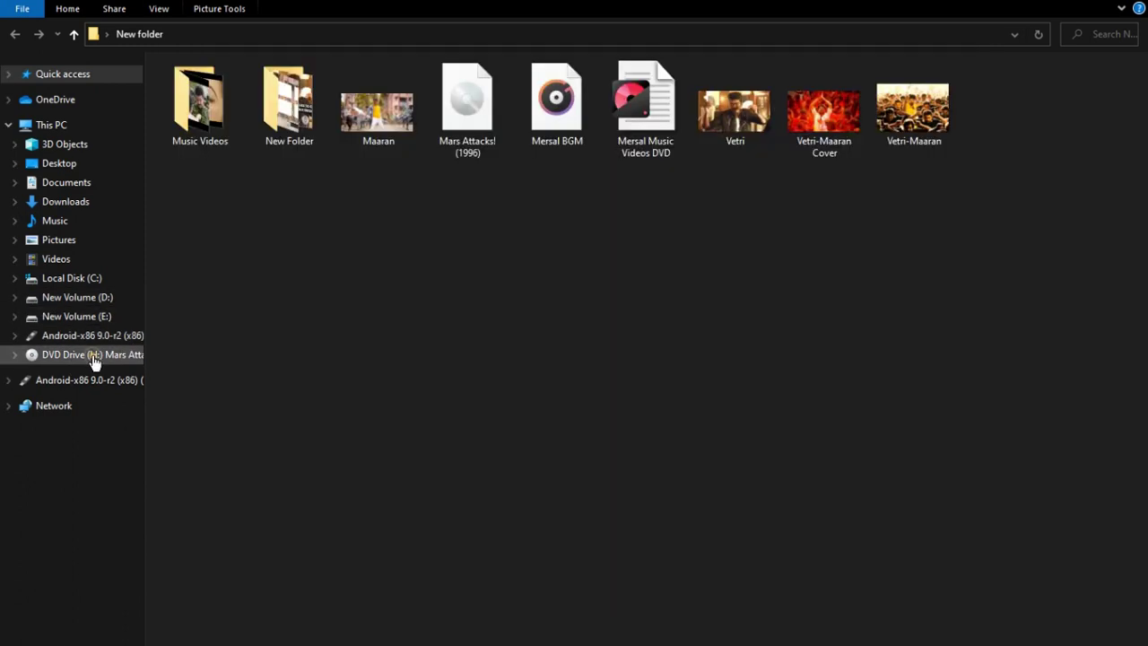
Step: Play the inserted DVD in VLC media player and choose SELECT TITLE on its menu
right_click(86, 355)
click(192, 461)
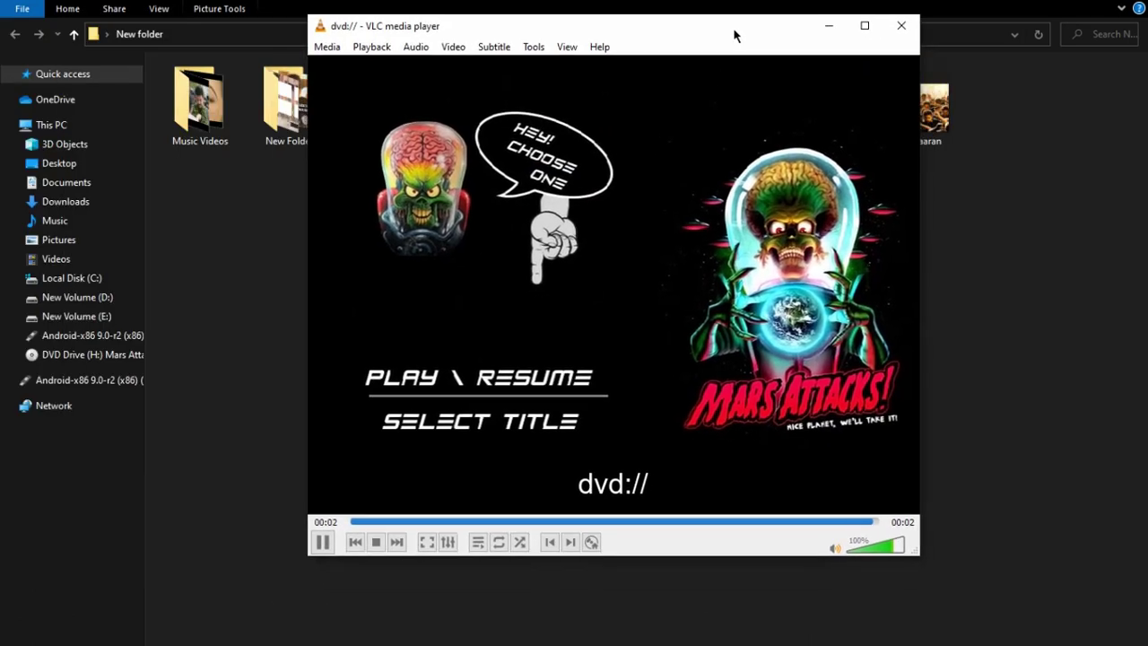
click(513, 433)
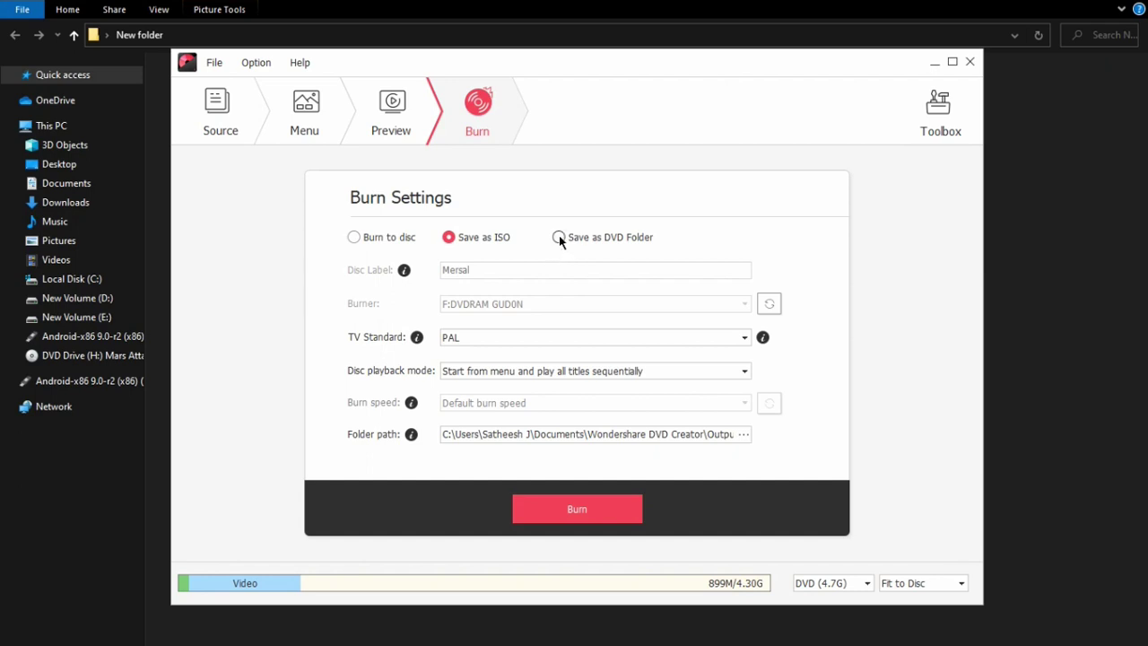
Step: Settle on Save as ISO after trying the other output options, and start the burn
click(559, 236)
click(354, 237)
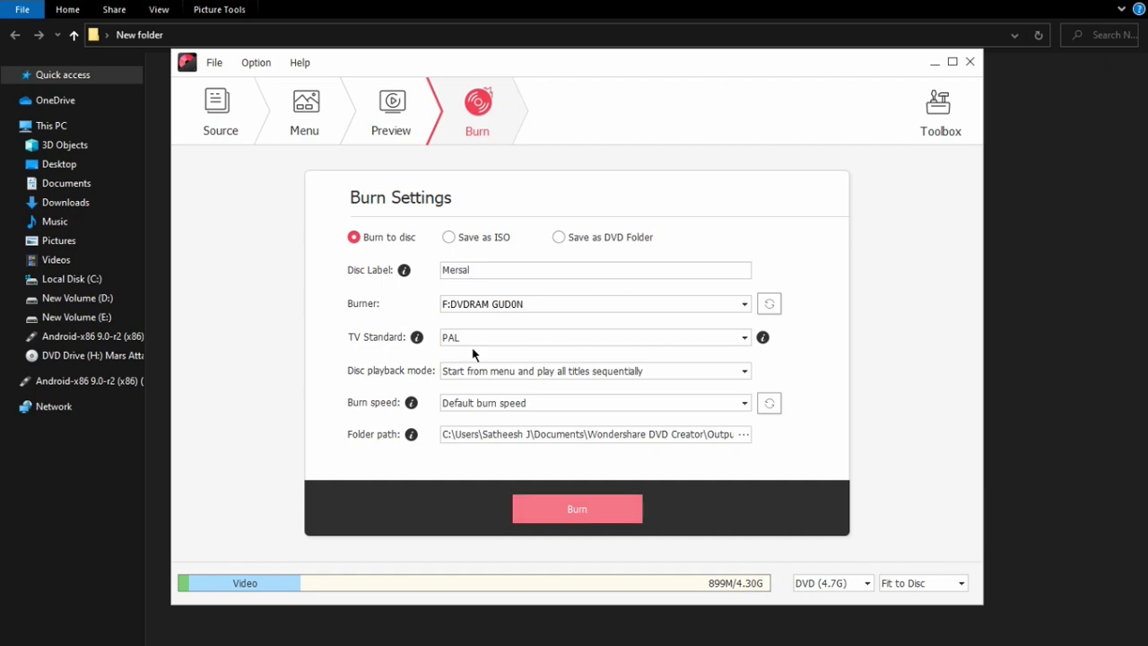
click(453, 237)
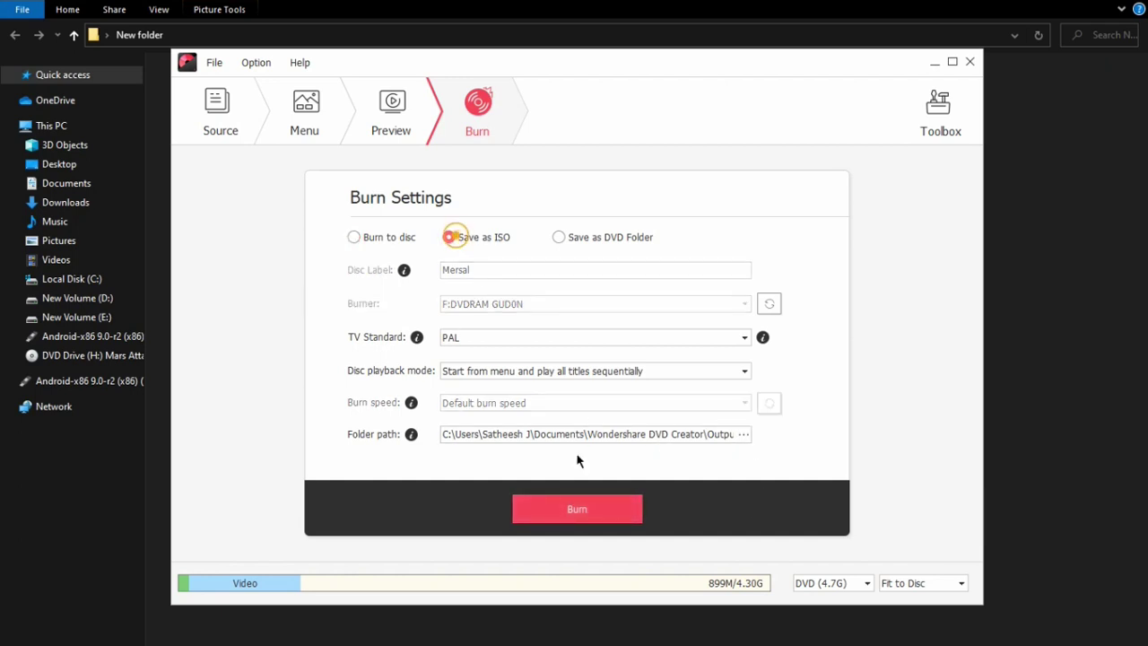
click(581, 505)
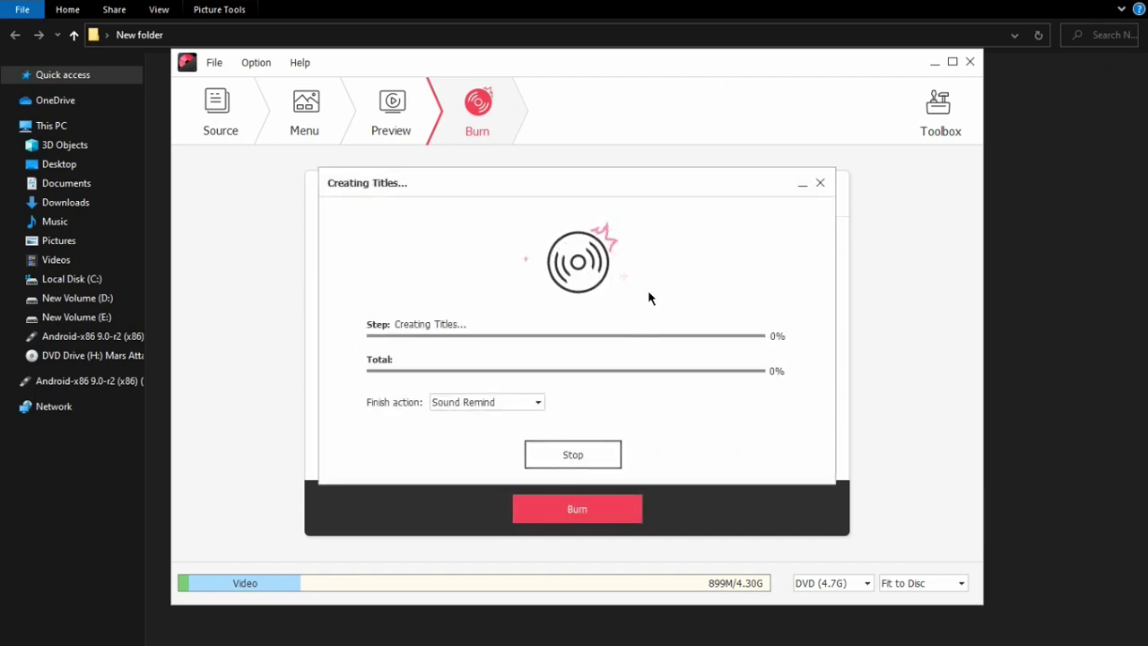